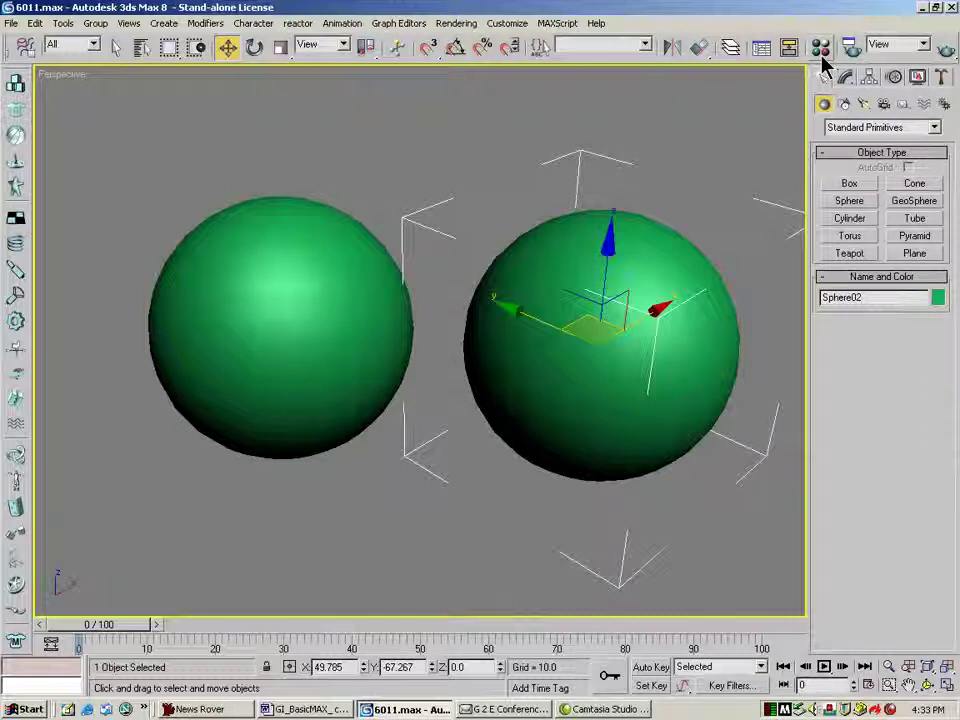
Add a Noise map to the Diffuse Color of the first sample material in the Material Editor.
left_click(820, 48)
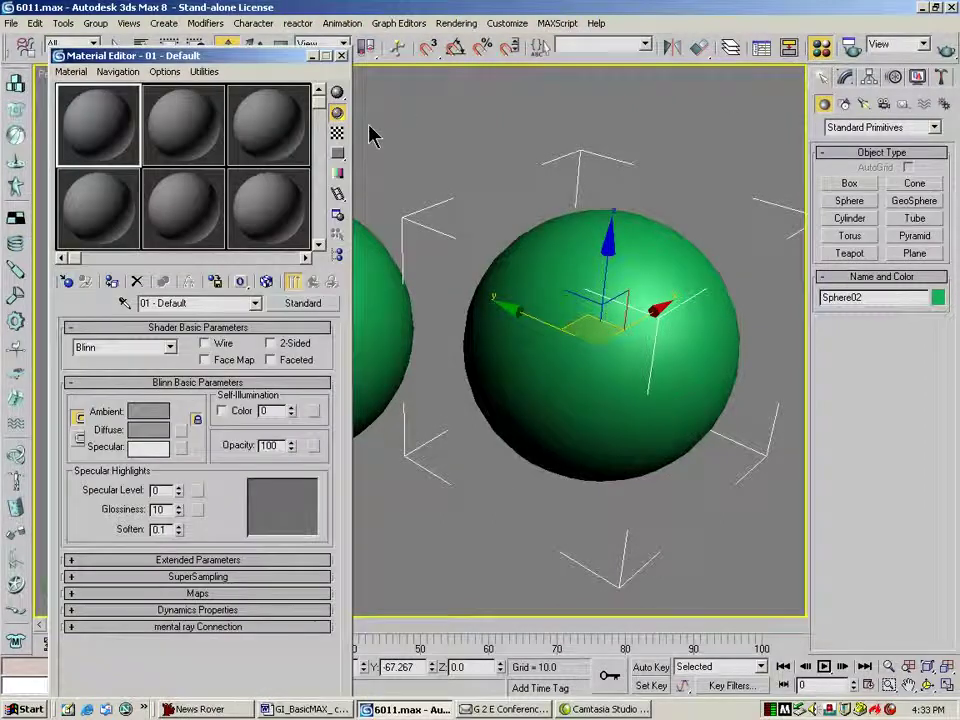
left_click_drag(228, 64, 206, 57)
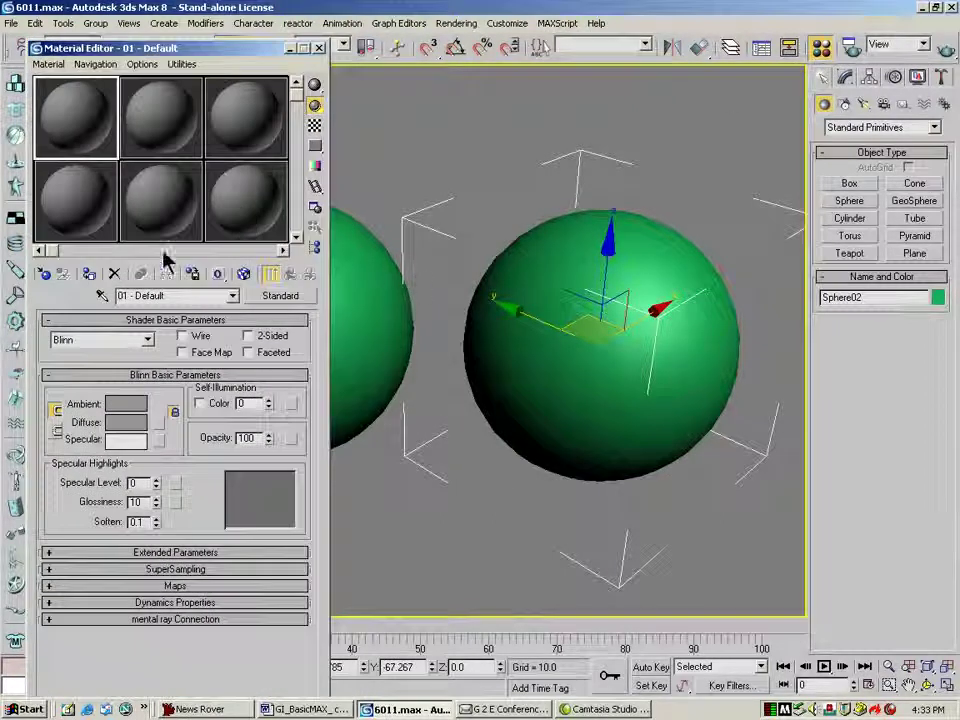
left_click(178, 586)
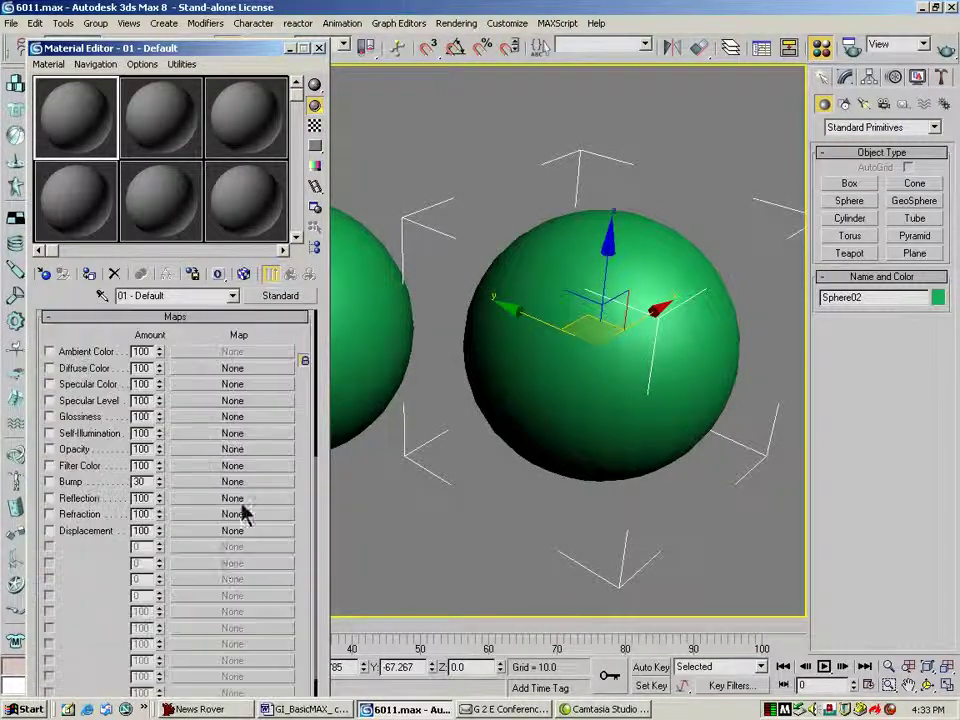
left_click(186, 369)
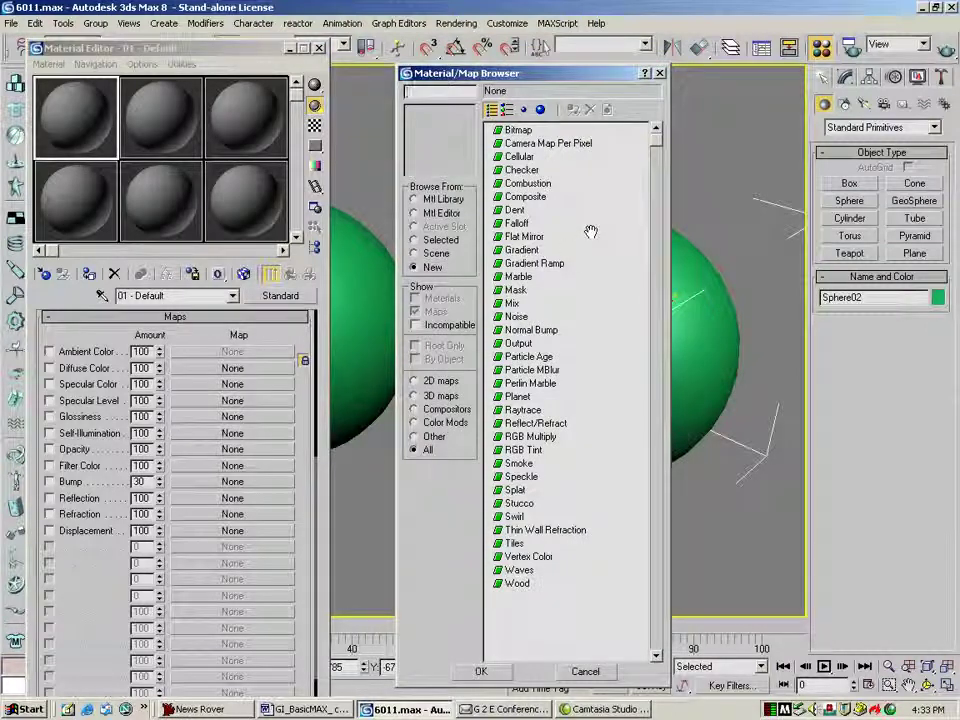
double_click(528, 317)
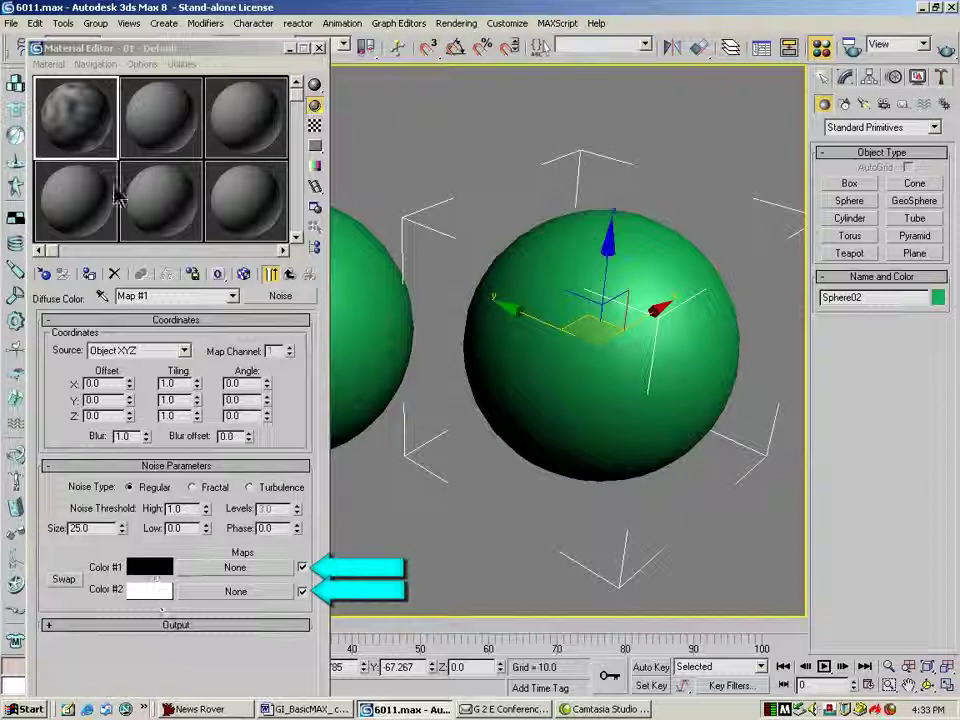
Apply the noise material to Sphere02 and display its map in the viewport.
left_click_drag(88, 123, 579, 339)
left_click(244, 274)
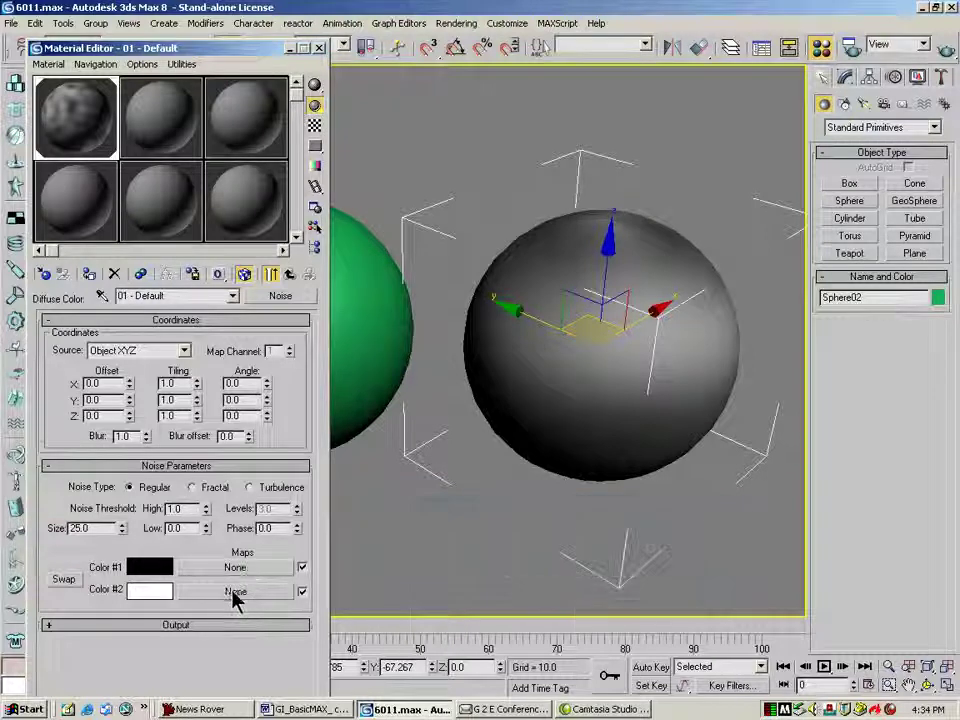
Reduce the diffuse Noise map's size to 12.0, checking the pattern with test renders of the perspective view.
left_click_drag(121, 529, 127, 607)
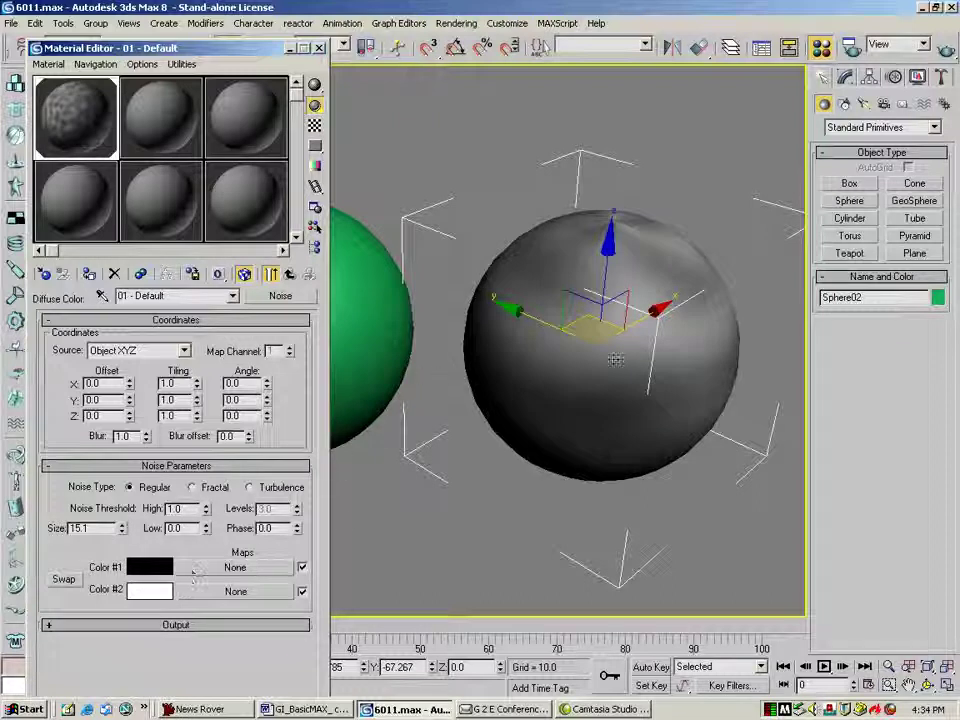
left_click(946, 48)
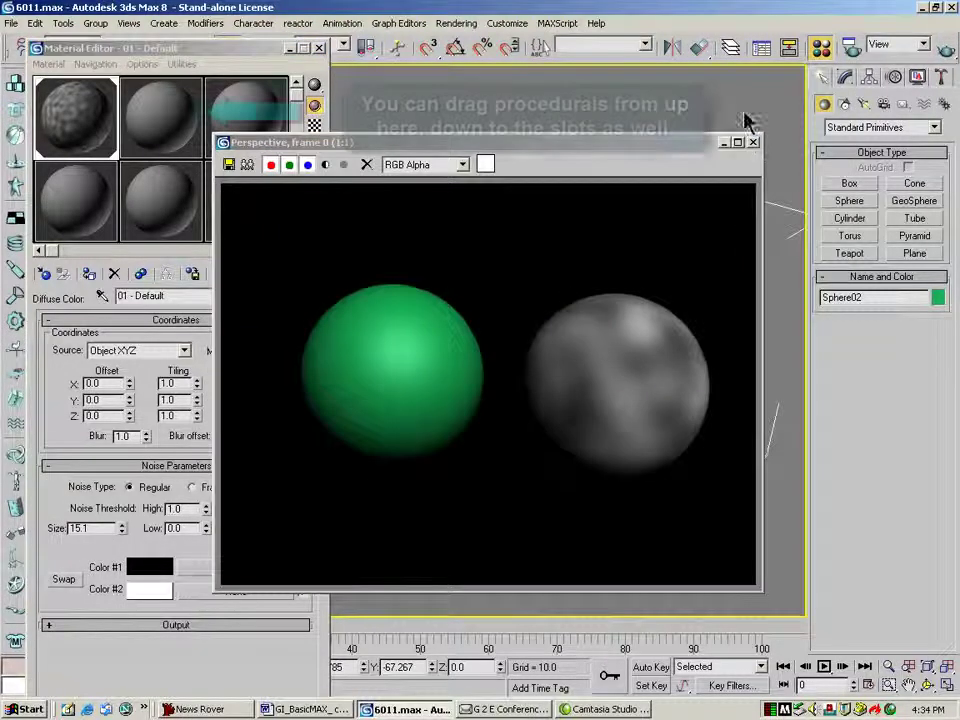
left_click(752, 142)
left_click_drag(122, 529, 122, 548)
left_click(946, 48)
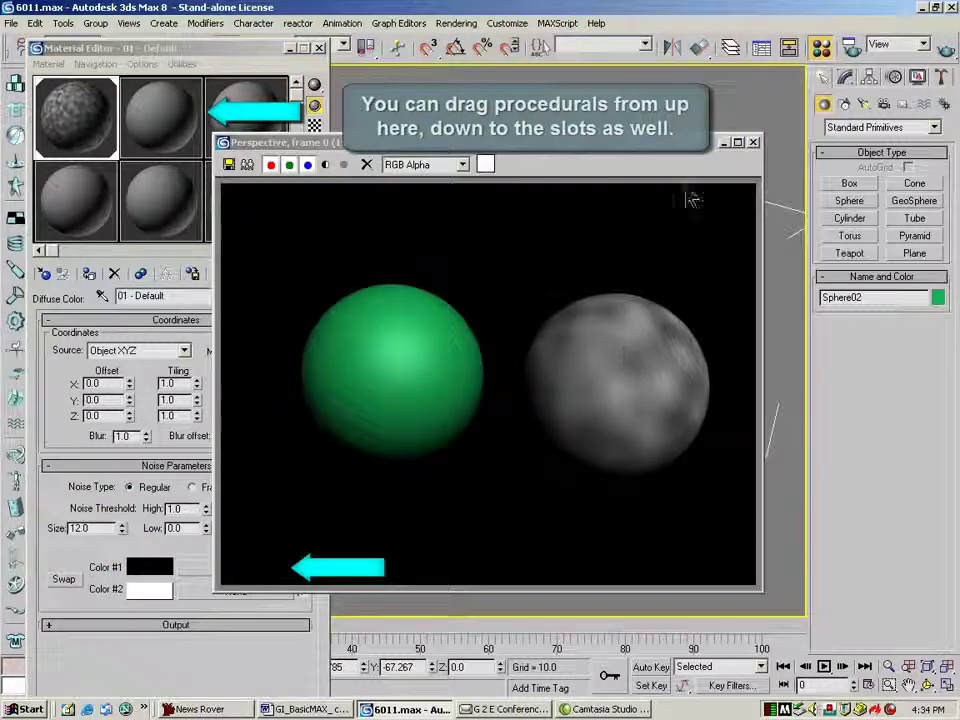
left_click(753, 142)
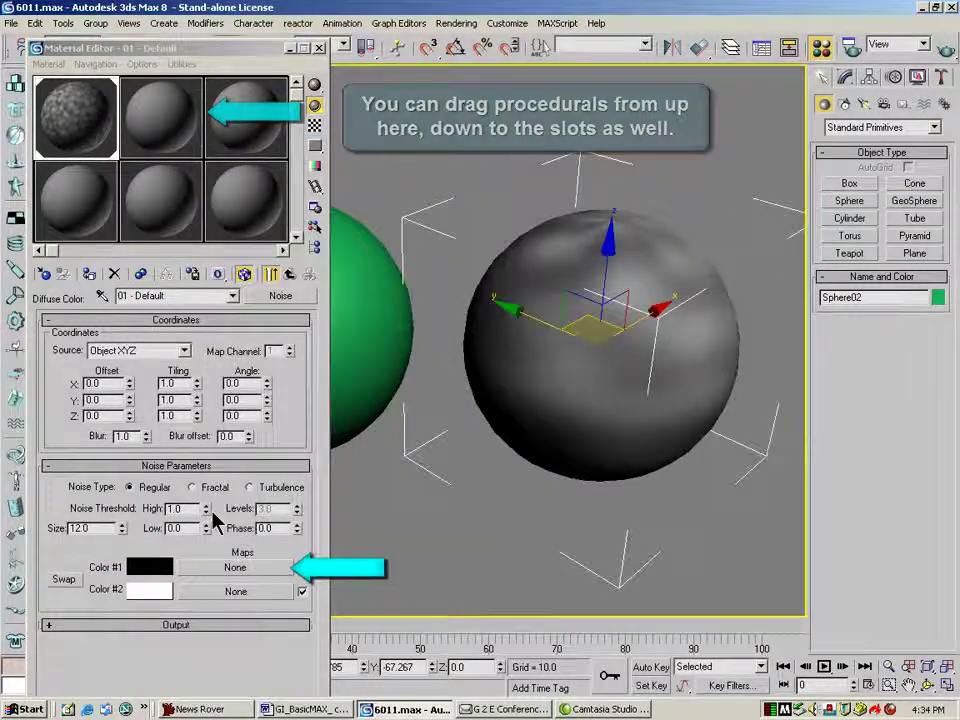
Set the Noise threshold to High 0.75 and Low 0.36, checking the contrast with test renders.
mouse_move(208, 514)
left_mouse_down()
mouse_move(213, 550)
mouse_move(211, 494)
left_mouse_up()
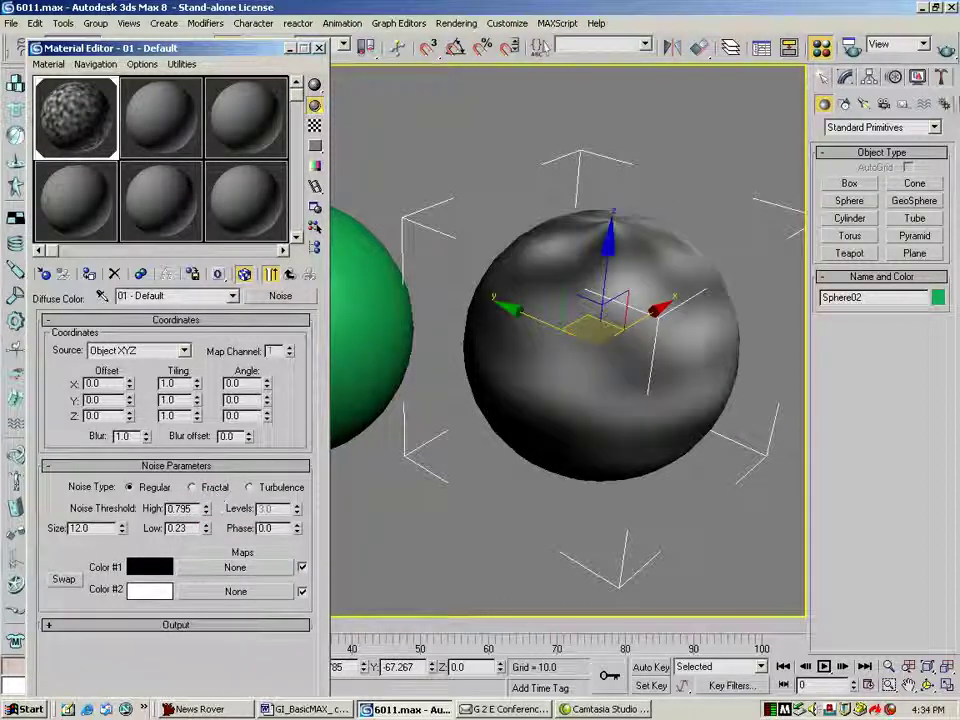
left_click(943, 45)
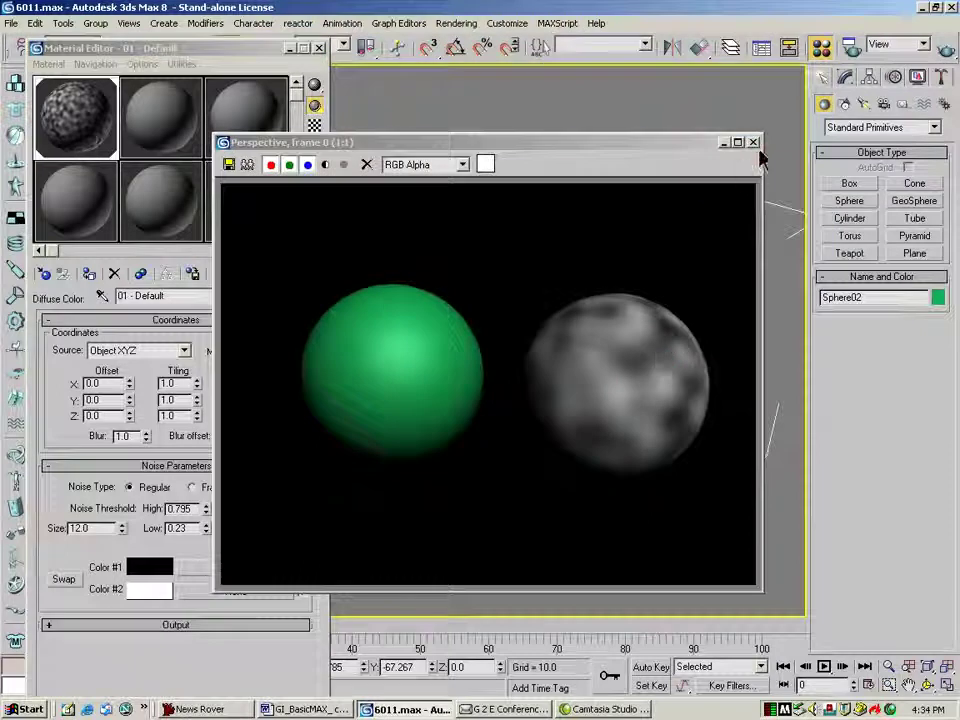
left_click(754, 142)
left_click(190, 524)
mouse_move(202, 500)
left_mouse_down()
mouse_move(204, 488)
mouse_move(207, 511)
left_mouse_up()
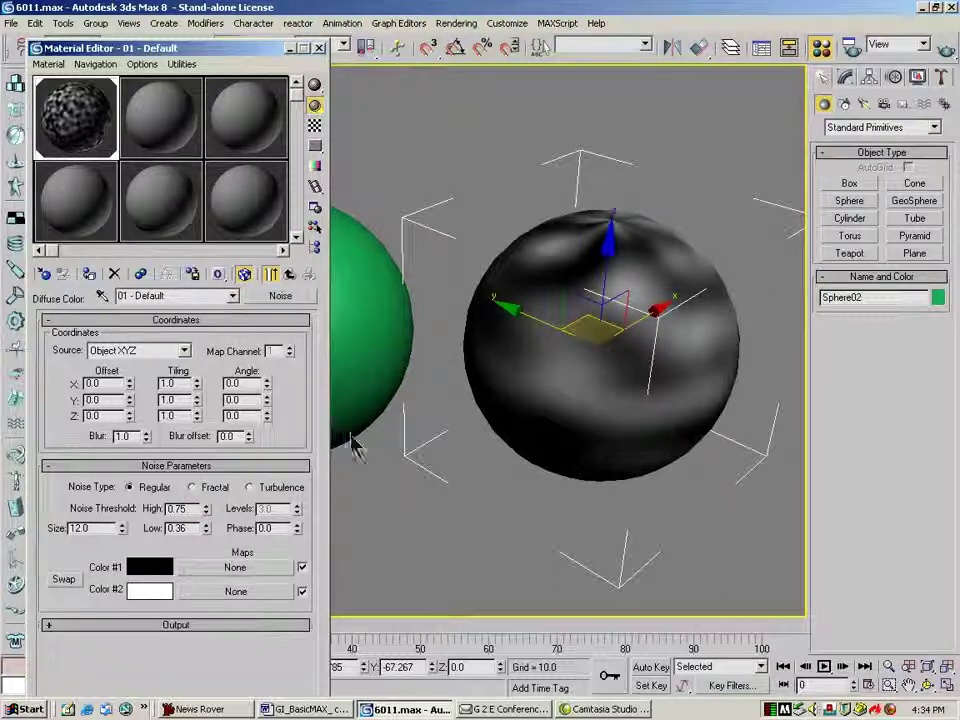
left_click(941, 48)
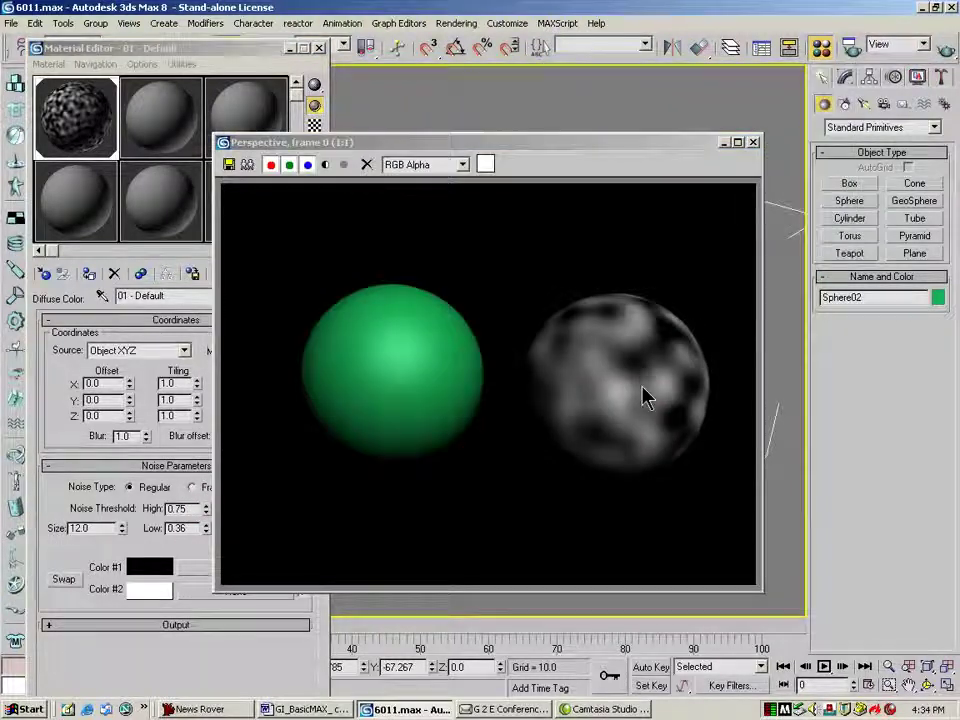
left_click(755, 142)
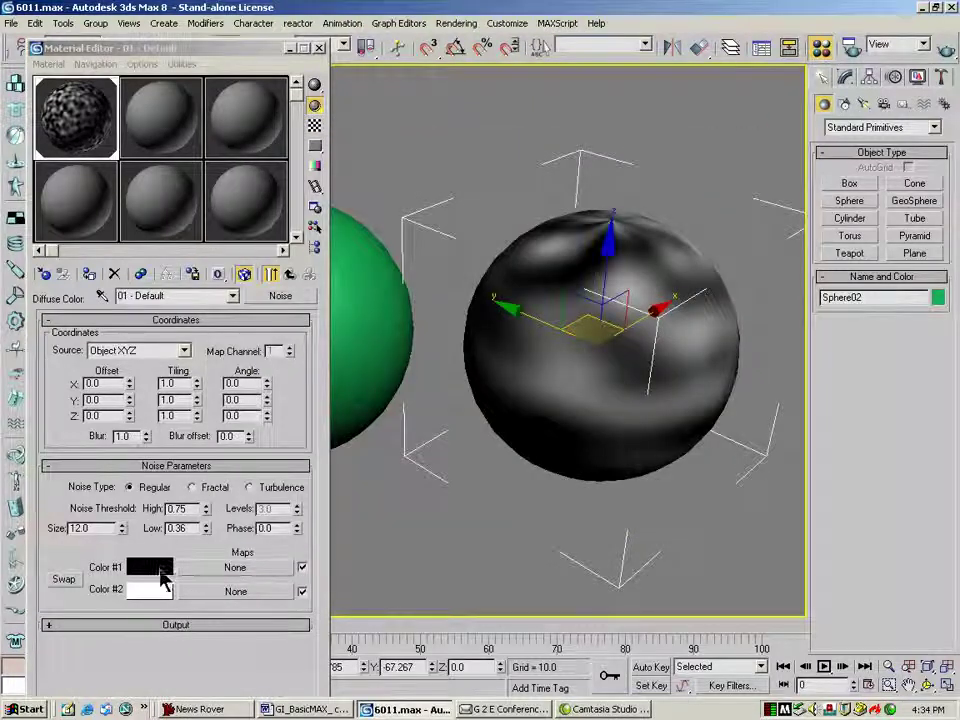
Choose a Bitmap for the Noise map's Color #1 and browse to the MaxClassWeek_06 folder 6003_Practice Tex on drive F.
left_click(224, 570)
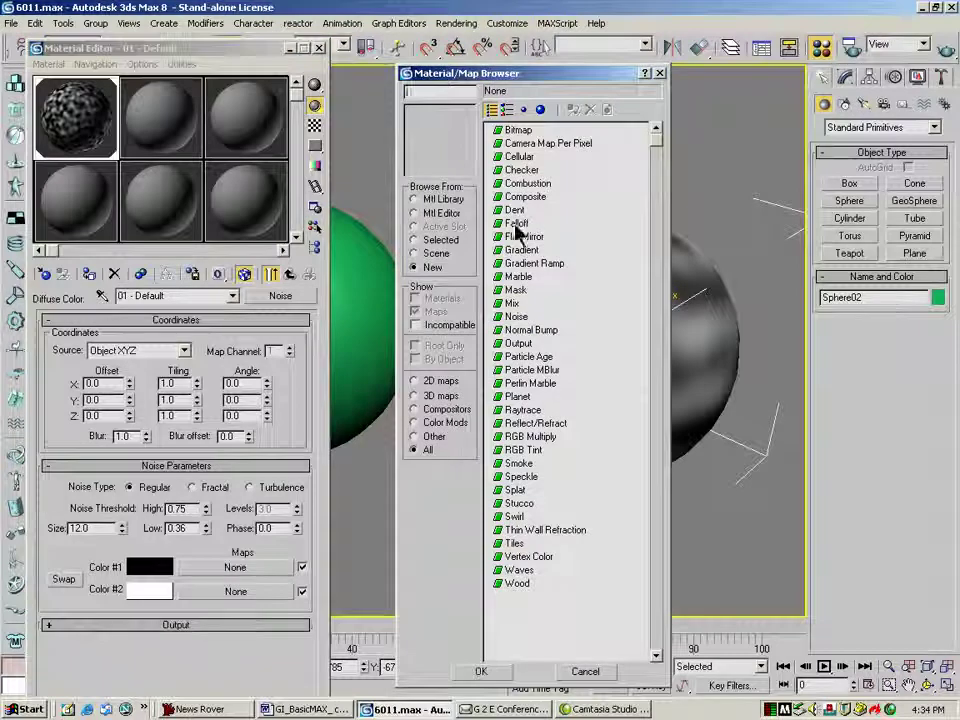
double_click(518, 132)
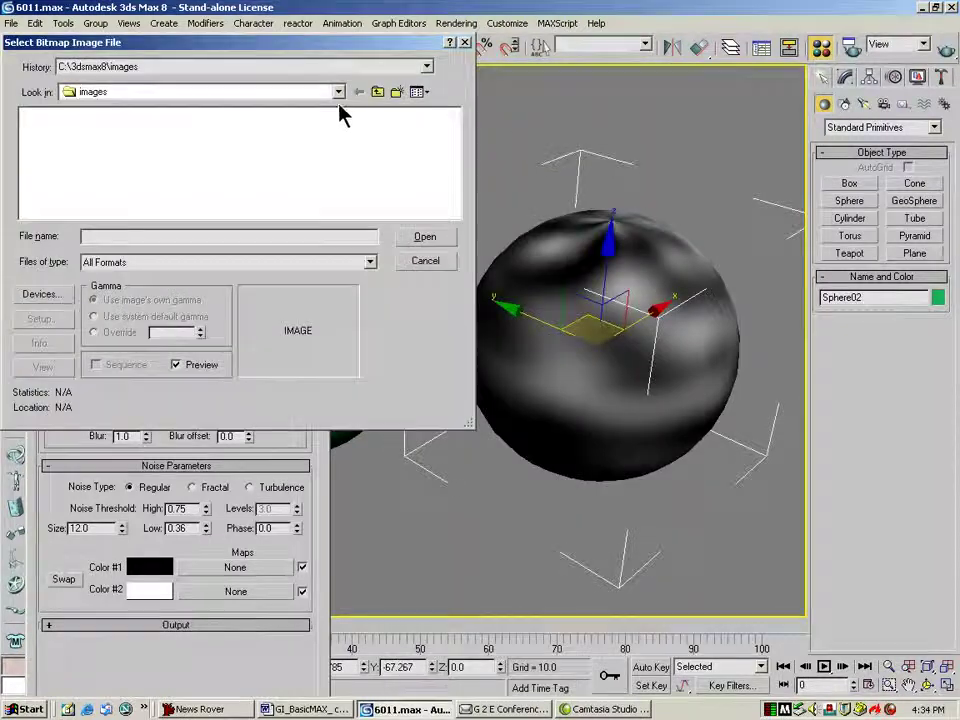
left_click(340, 92)
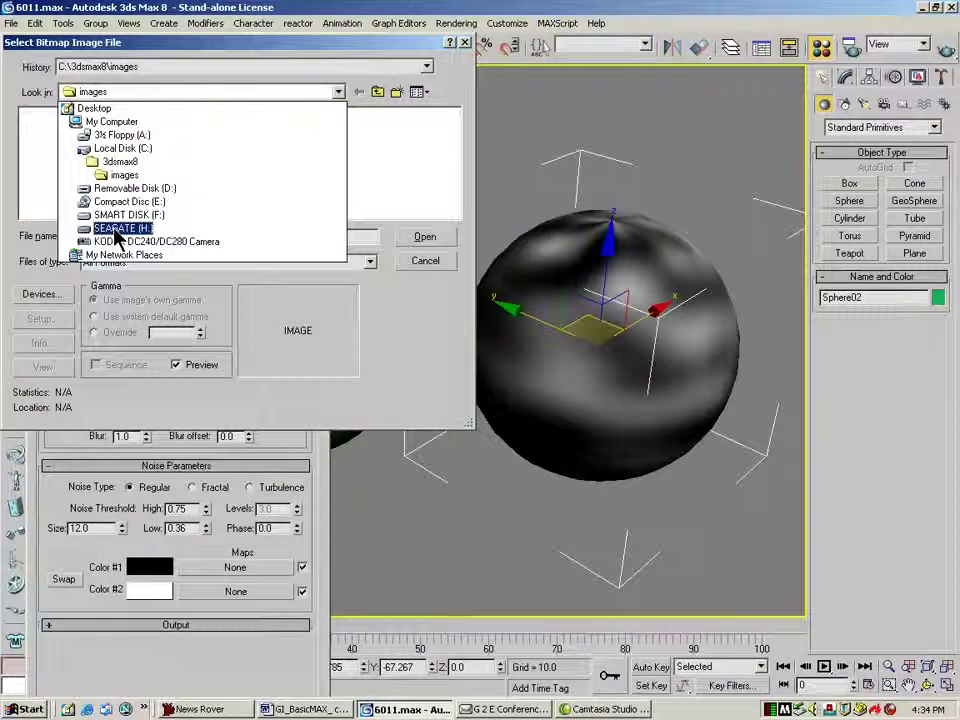
left_click(118, 214)
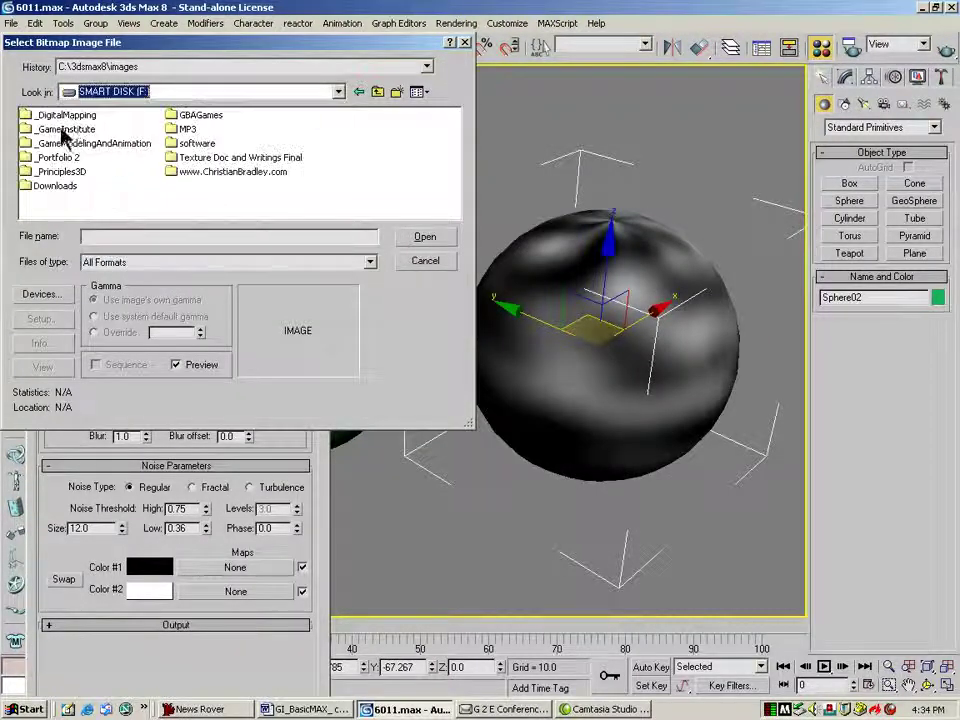
double_click(62, 130)
double_click(62, 115)
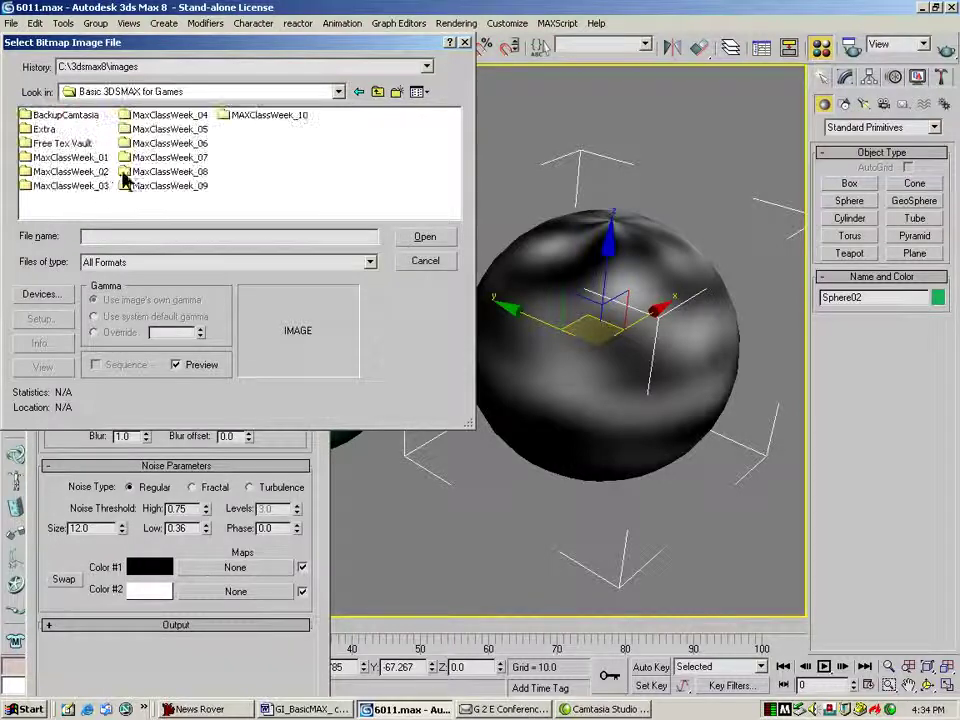
double_click(165, 129)
double_click(60, 114)
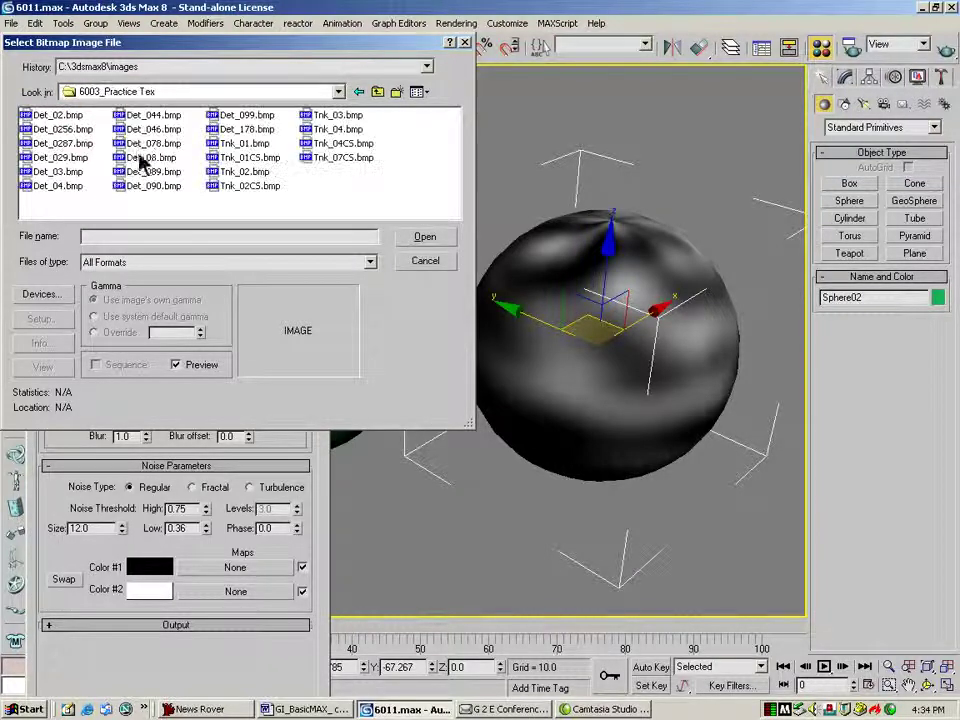
Preview several textures, load Tnk_04.bmp as the Color #1 map, and test-render the perspective view.
left_click(149, 145)
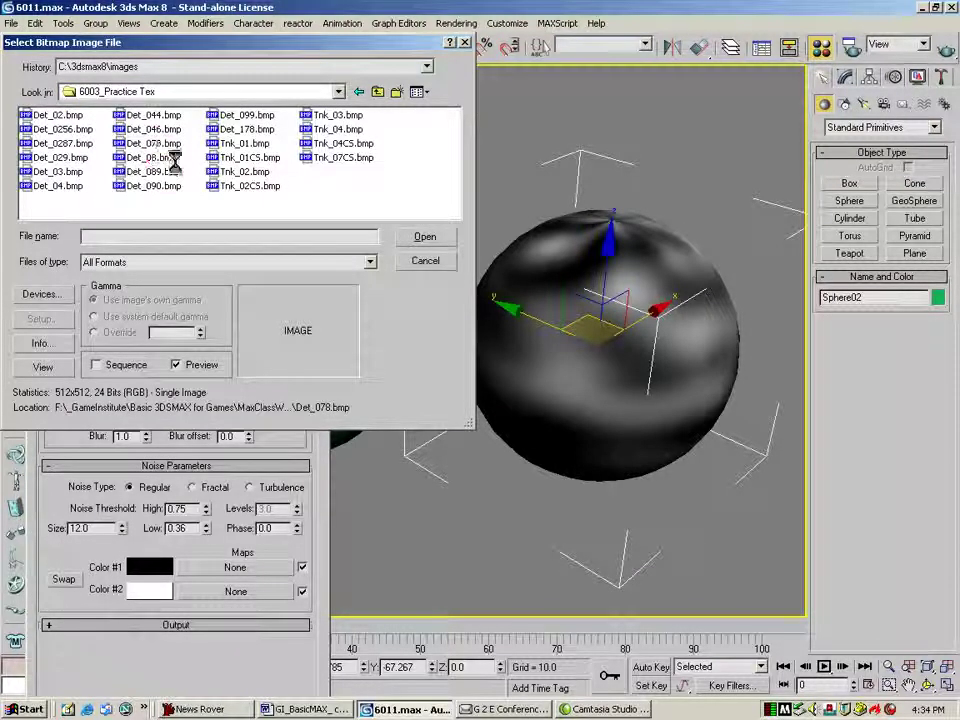
left_click(58, 157)
left_click(56, 171)
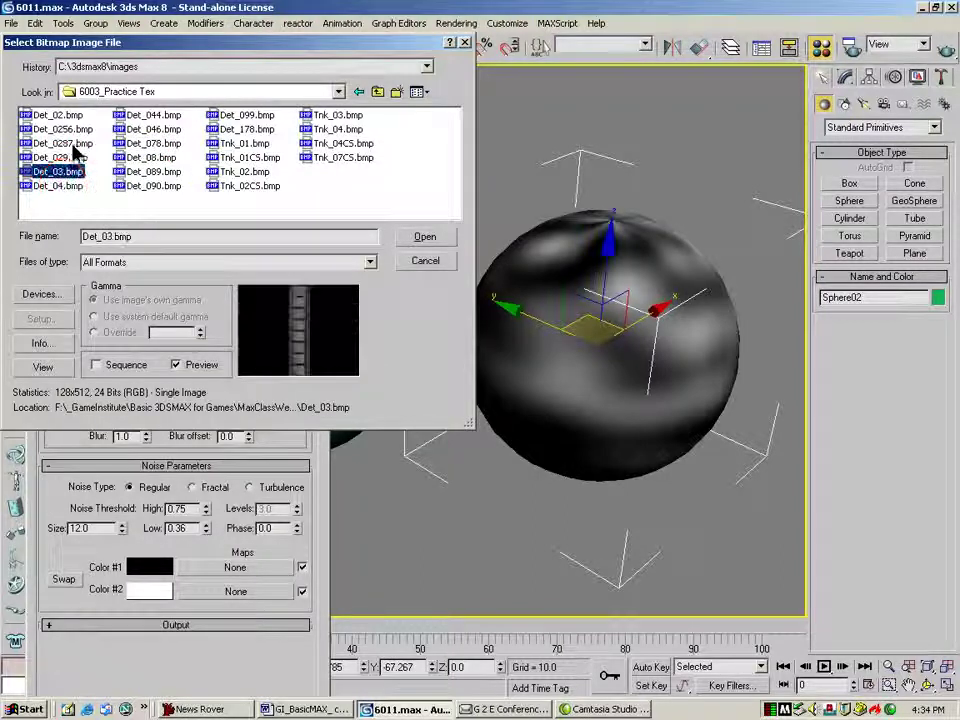
left_click(338, 129)
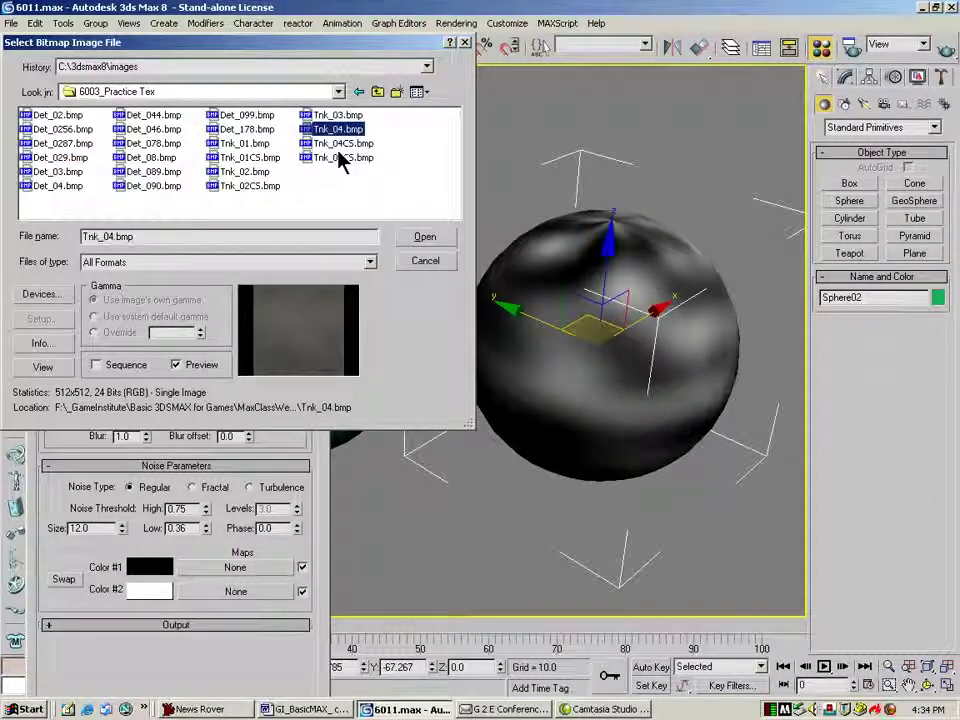
left_click(428, 239)
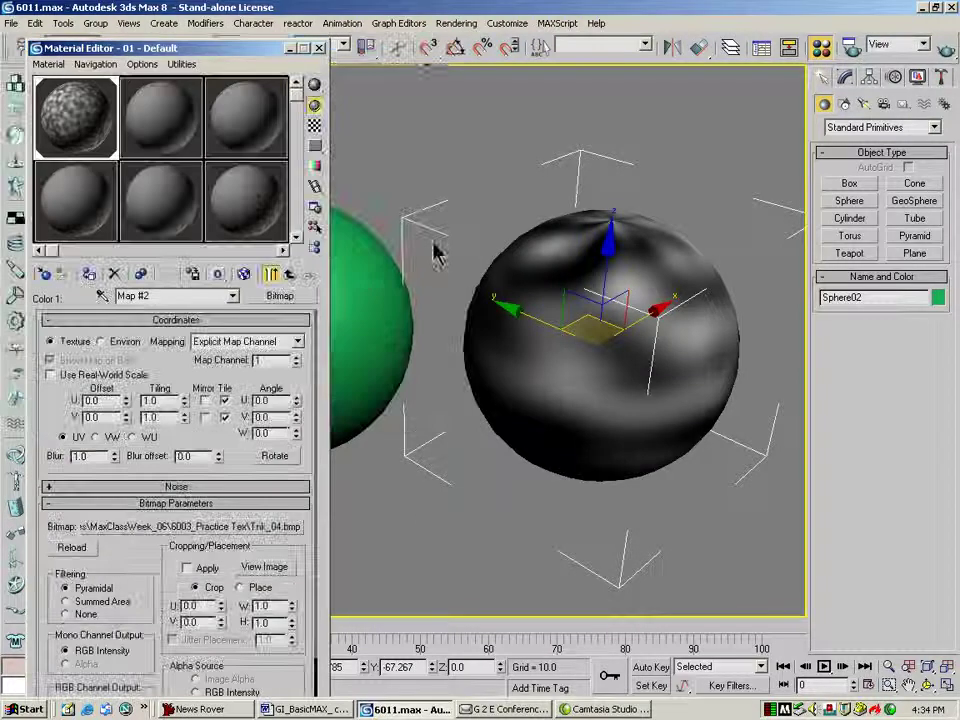
left_click(943, 48)
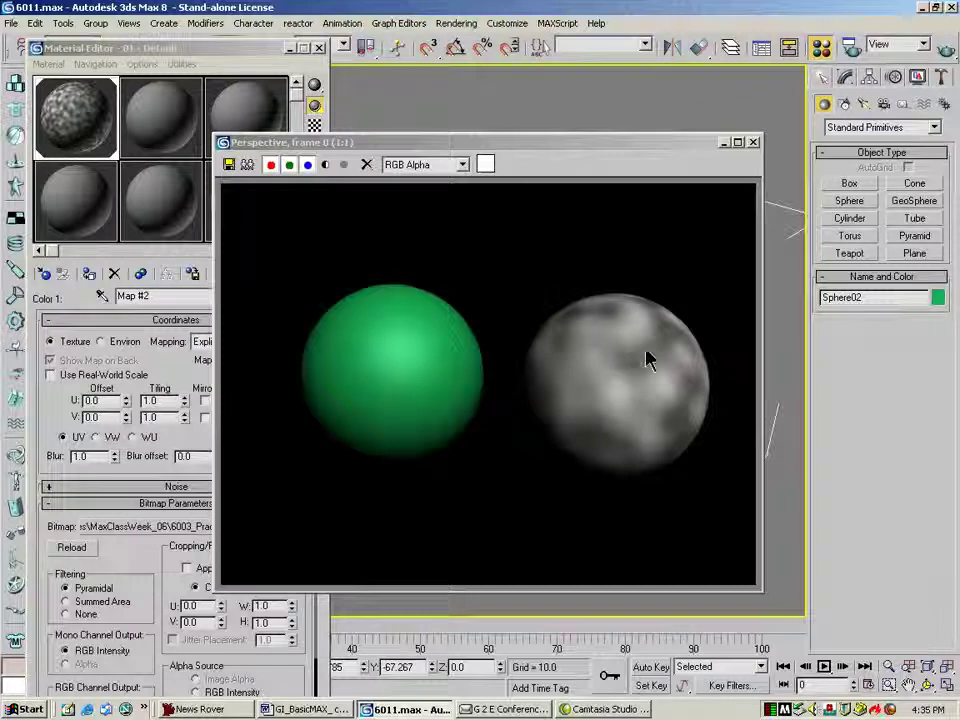
left_click(753, 142)
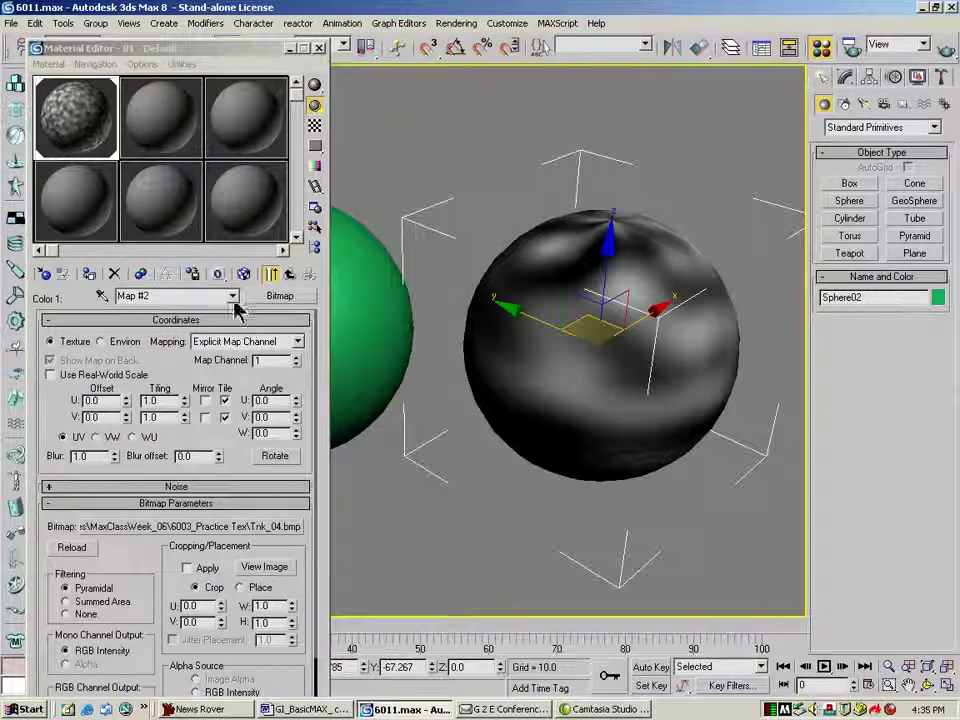
Return to the parent Noise map and assign a second Noise map to its Color #2.
left_click(289, 276)
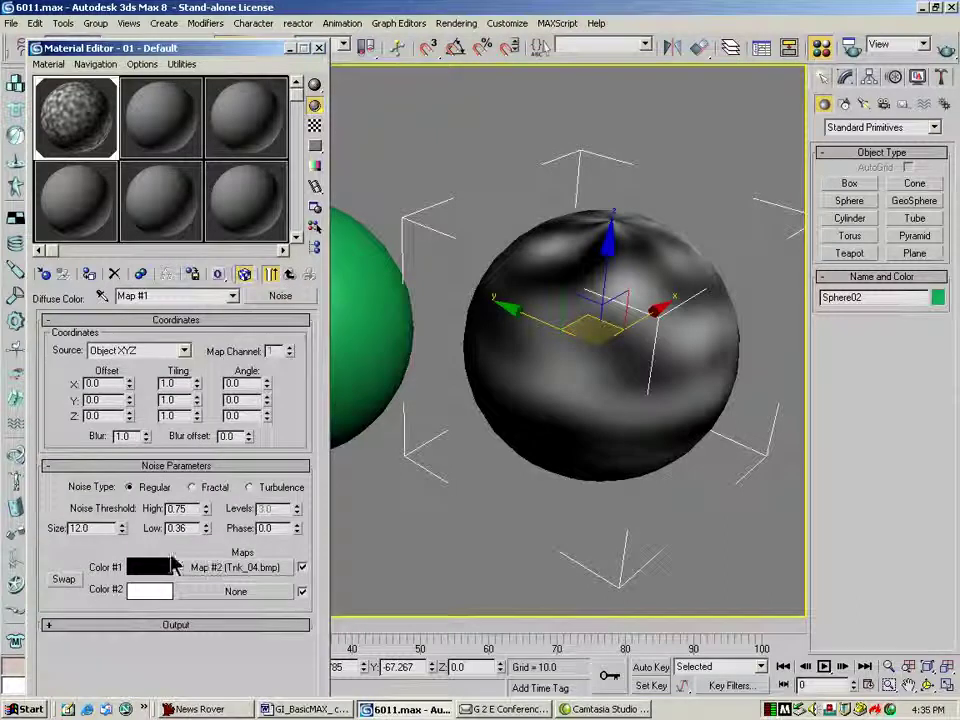
left_click(209, 594)
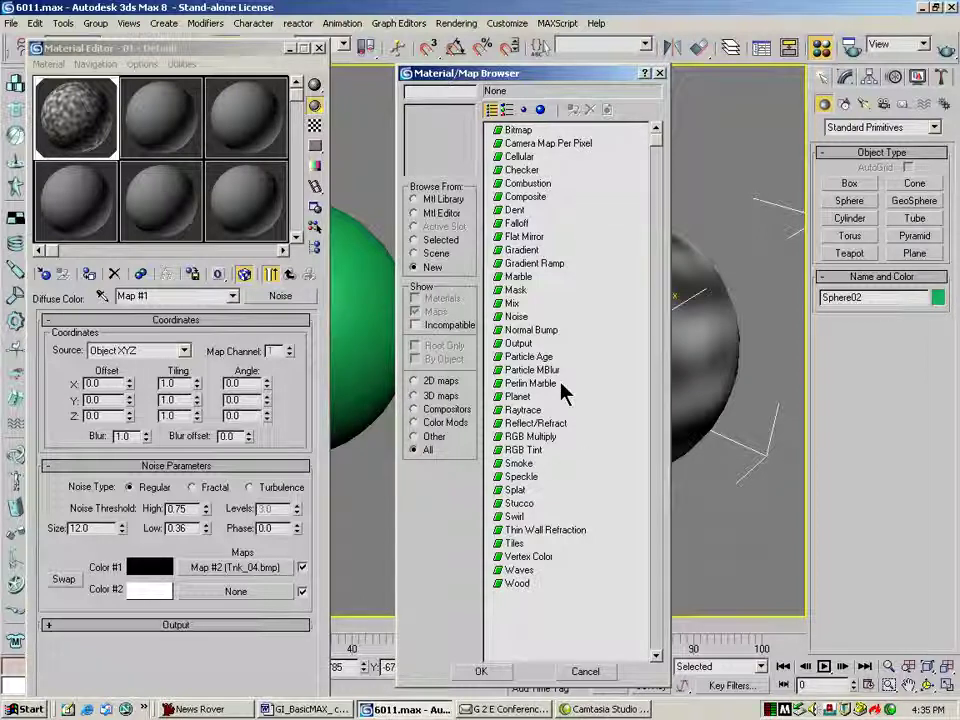
left_click(517, 318)
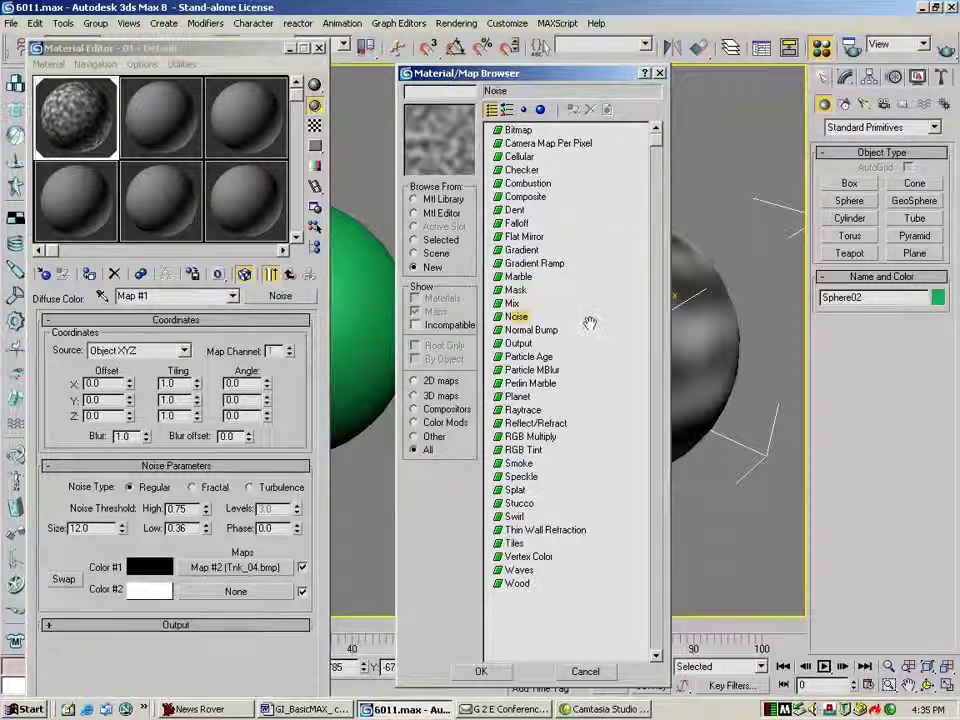
double_click(517, 318)
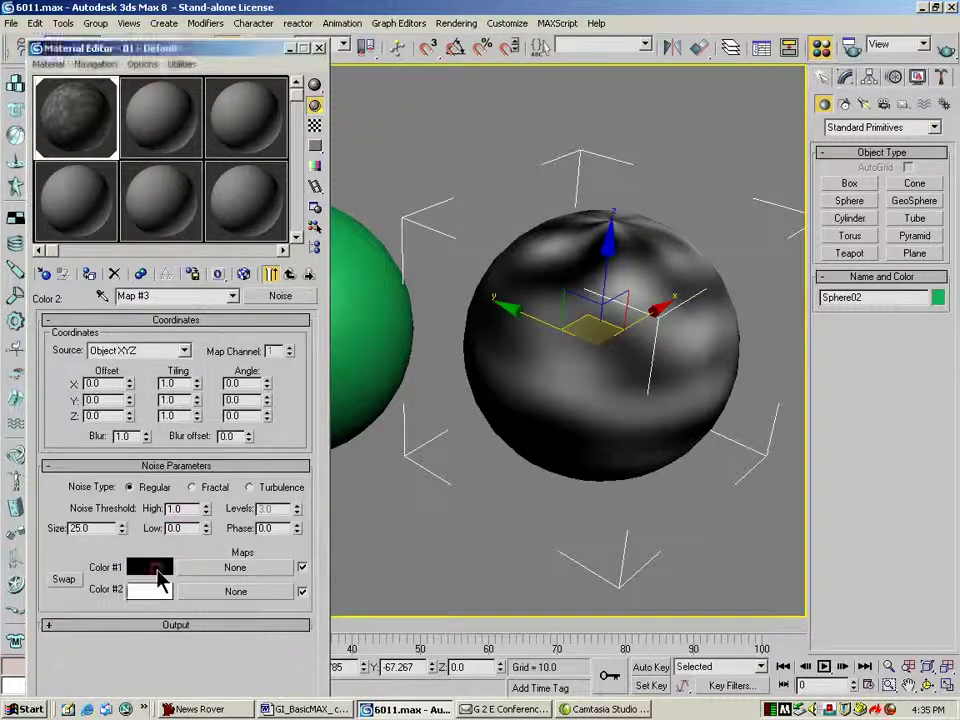
Set the nested Noise map's Color #1 to a muted brown and its Color #2 to a pale off-white.
left_click(156, 570)
left_click(478, 172)
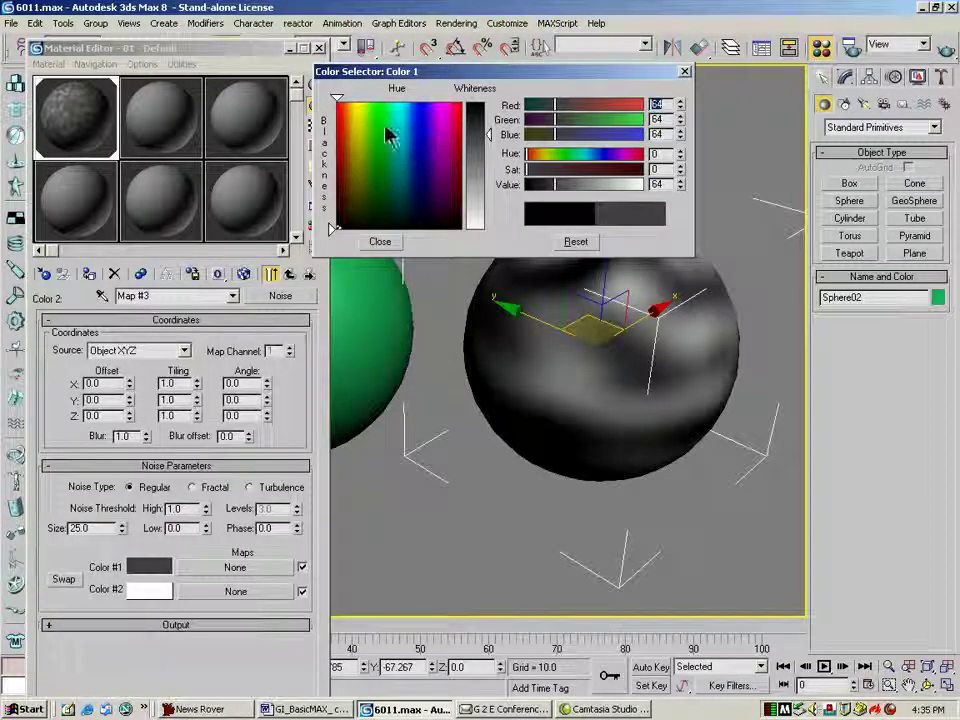
left_click_drag(375, 133, 353, 196)
left_click(153, 590)
left_click_drag(488, 229, 489, 207)
left_click(378, 243)
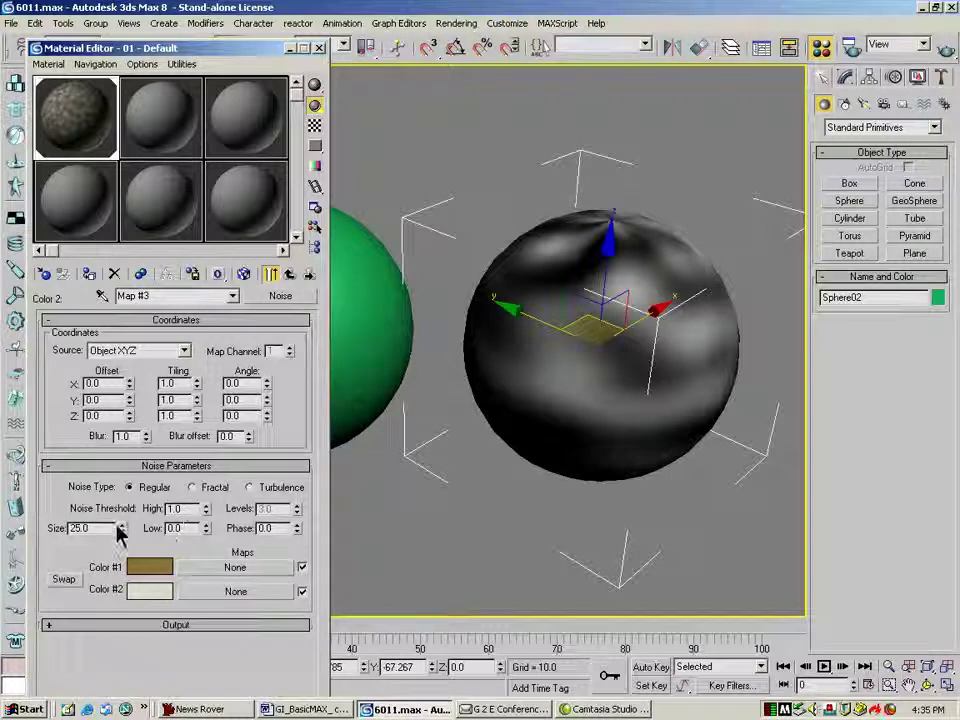
Set the nested Noise map's size to 12.5, test-render the result, and return to the parent Noise map.
left_click_drag(123, 528, 118, 690)
left_click(945, 49)
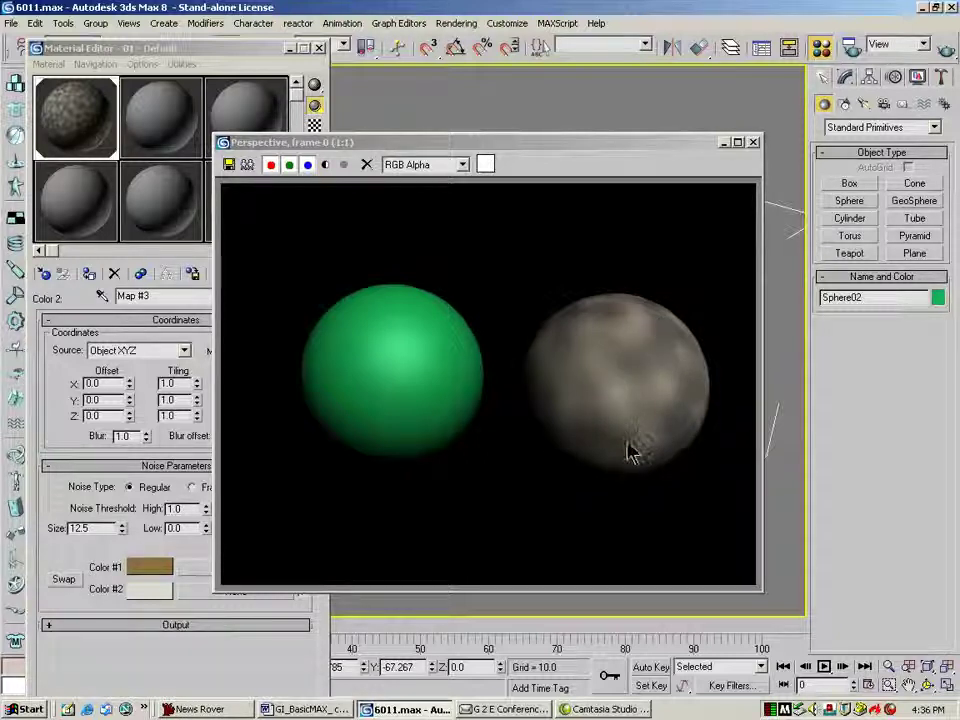
left_click(752, 142)
left_click(288, 274)
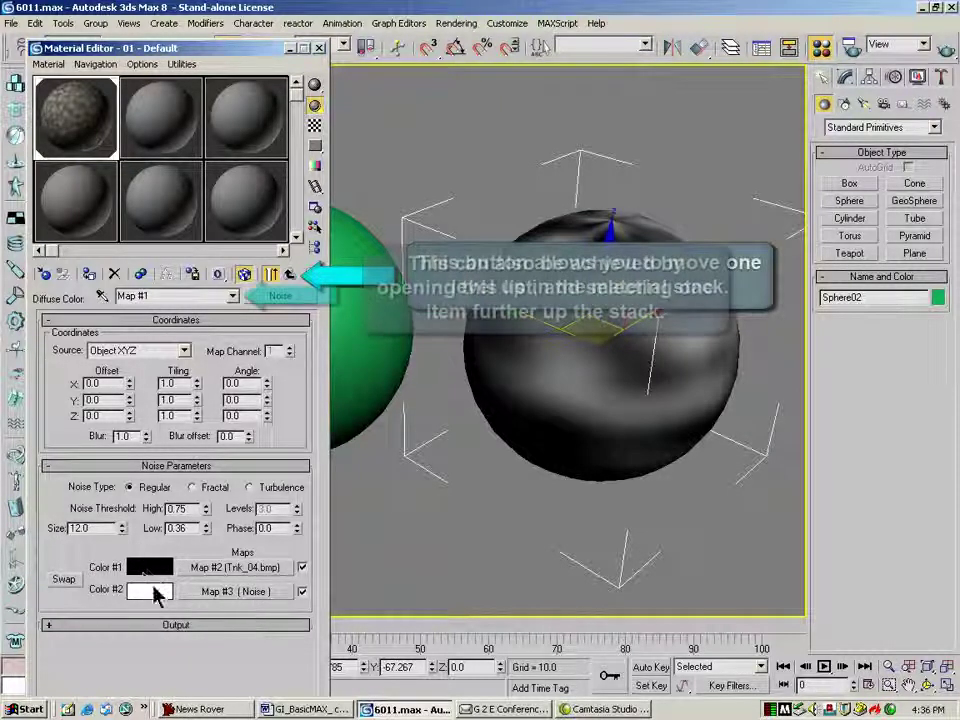
Set the parent Noise map's type to Fractal and test-render the perspective view.
left_click(192, 487)
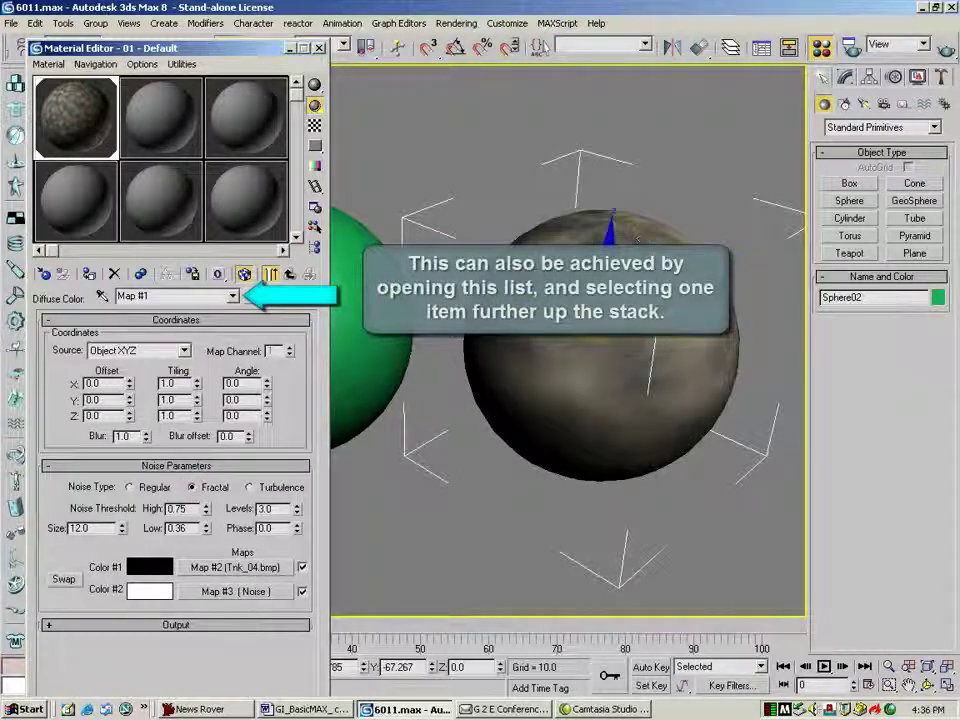
left_click(943, 49)
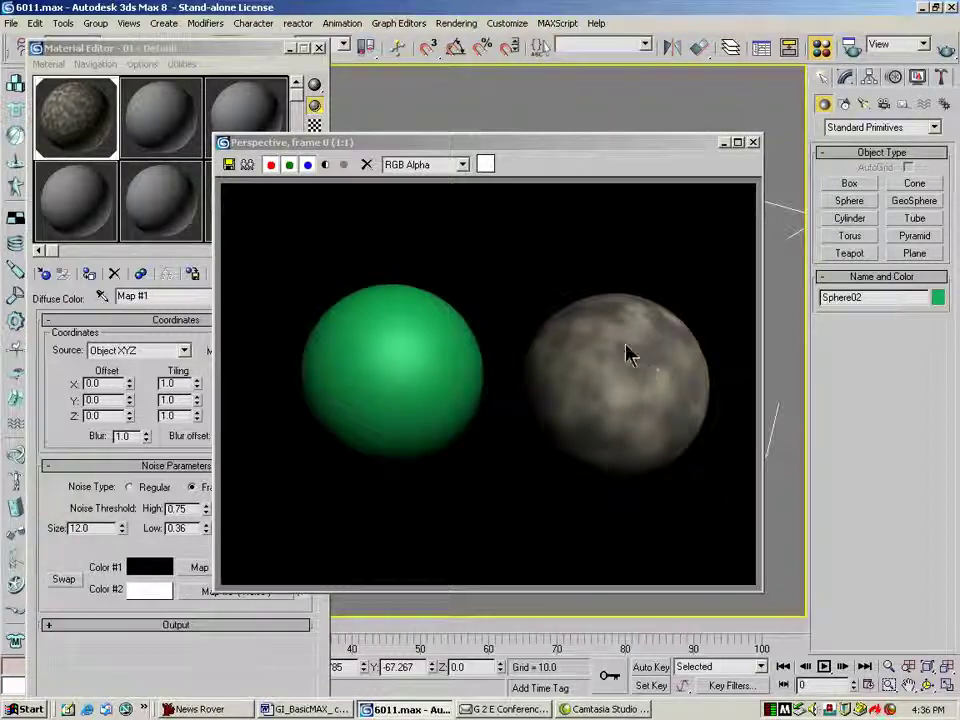
left_click(754, 143)
Review the material's map levels and place an instance of the Tnk_04.bmp map in the last visible sample slot.
left_click(232, 296)
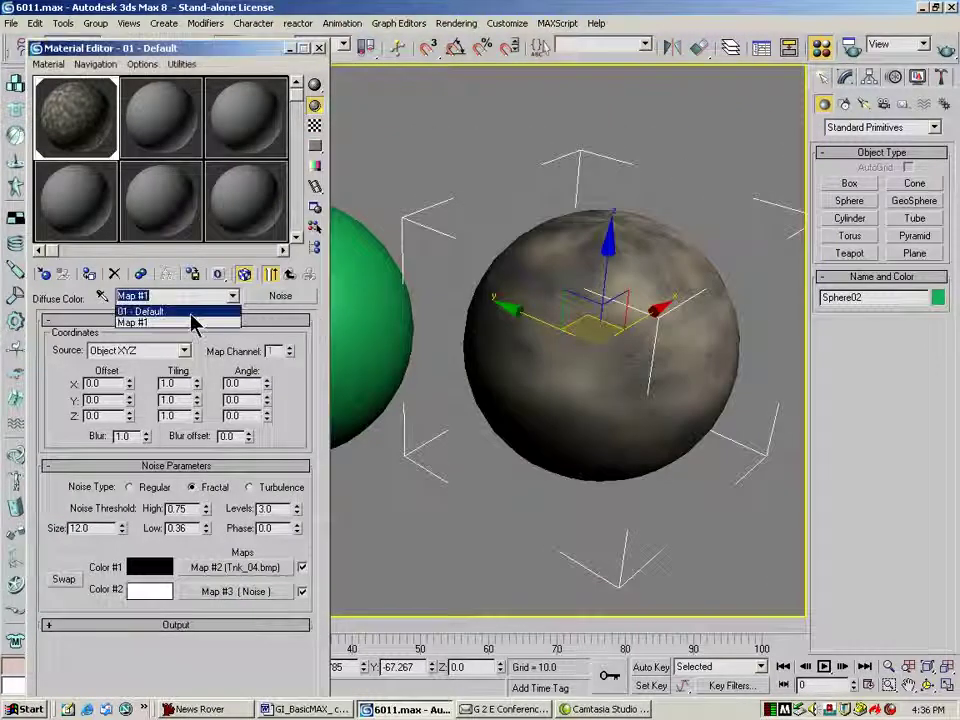
left_click(170, 309)
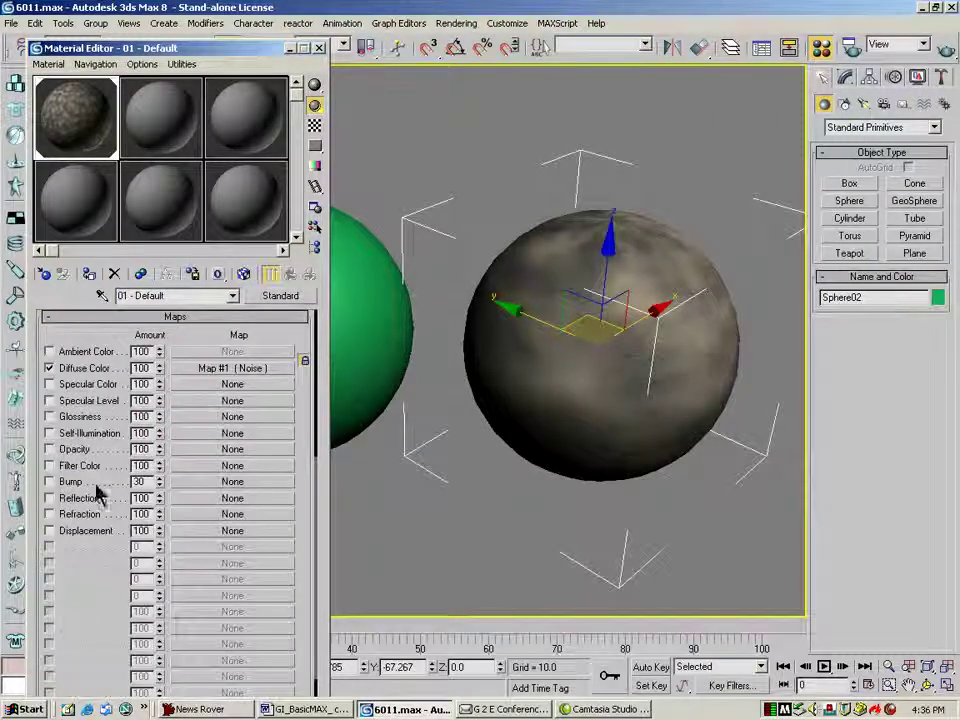
left_click(228, 369)
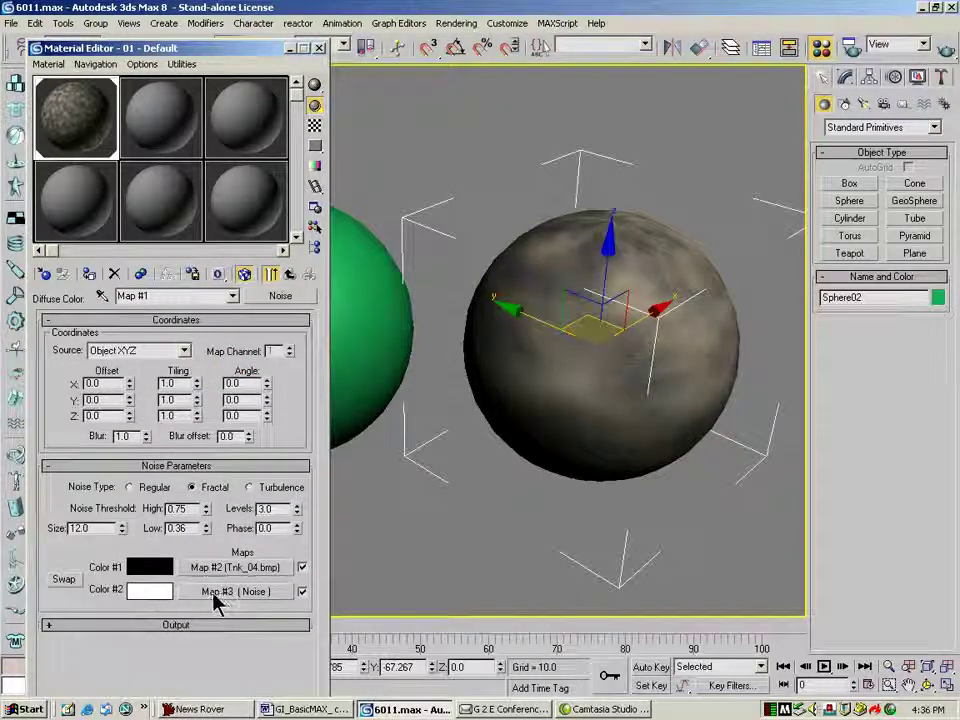
left_click(213, 567)
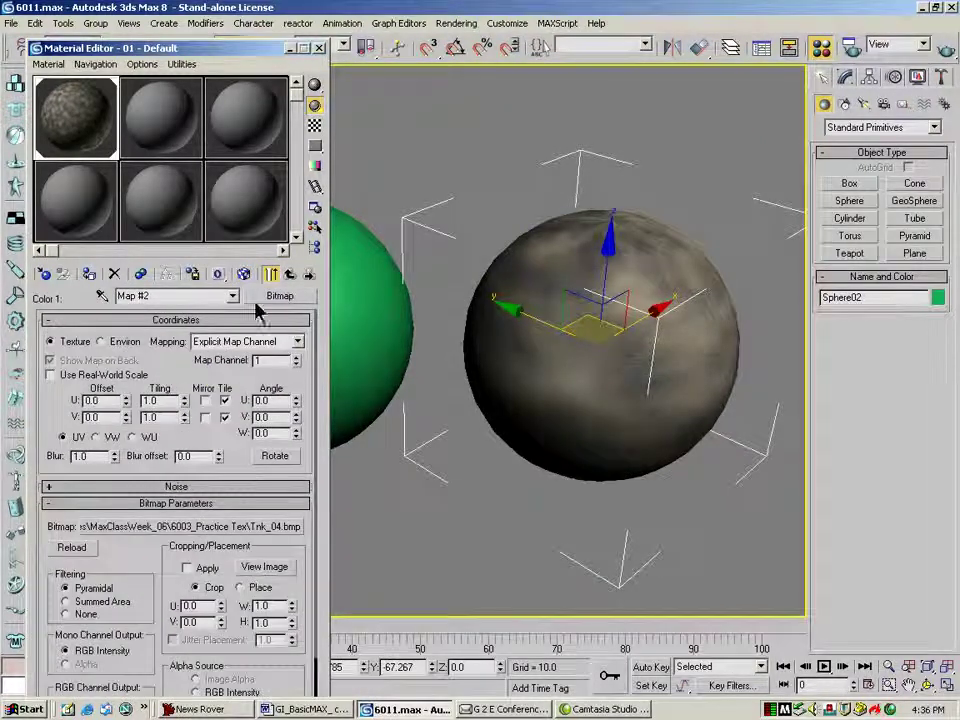
left_click(232, 296)
left_click(289, 274)
left_click_drag(222, 568, 250, 193)
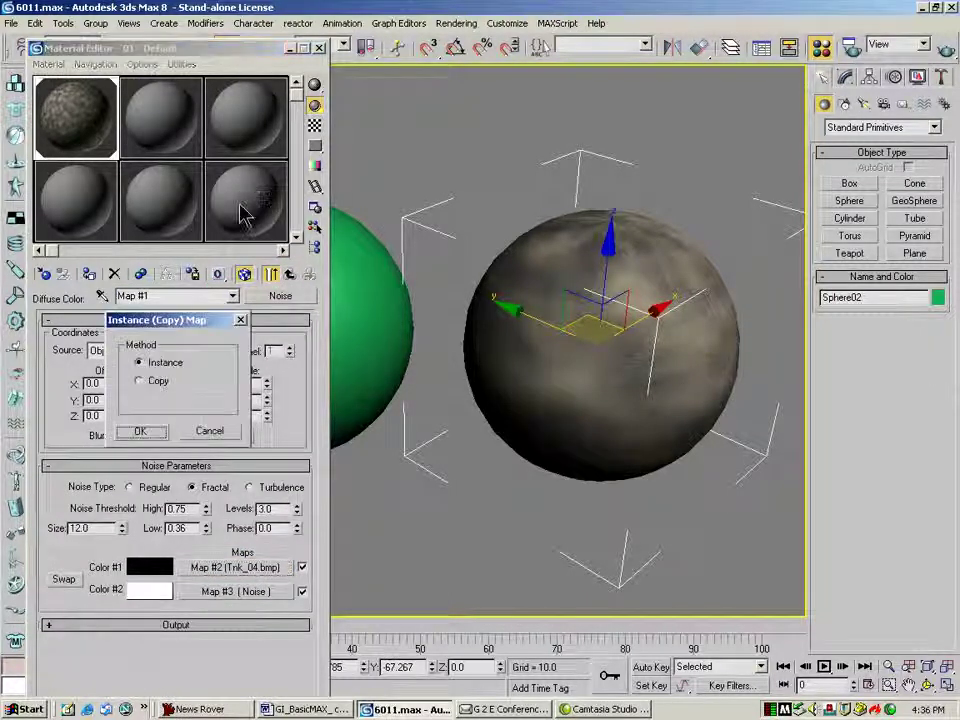
left_click(140, 431)
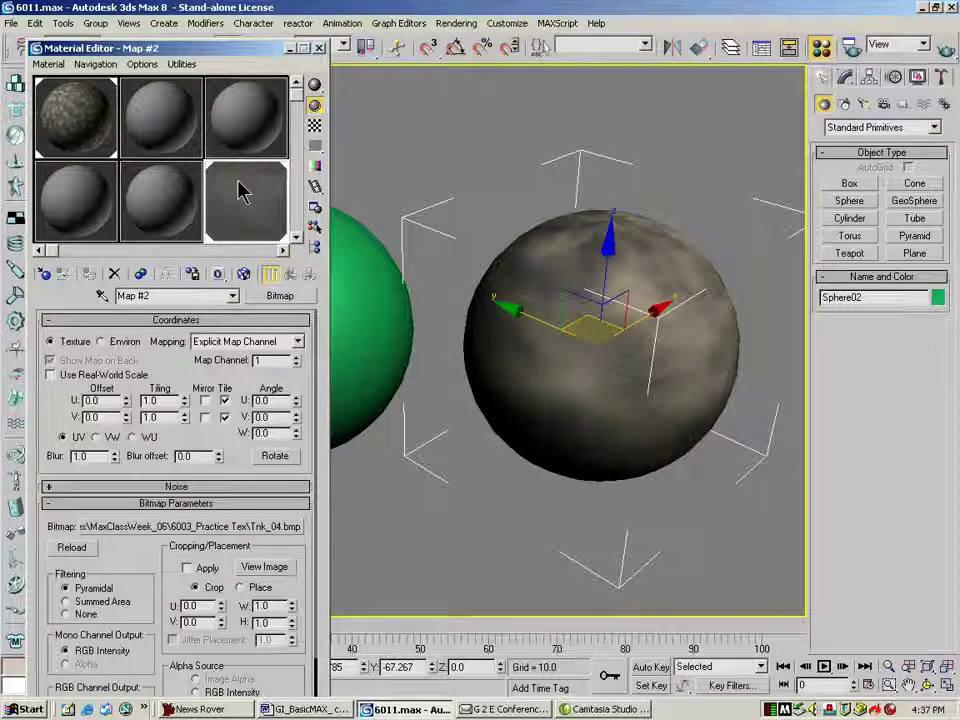
left_click(234, 296)
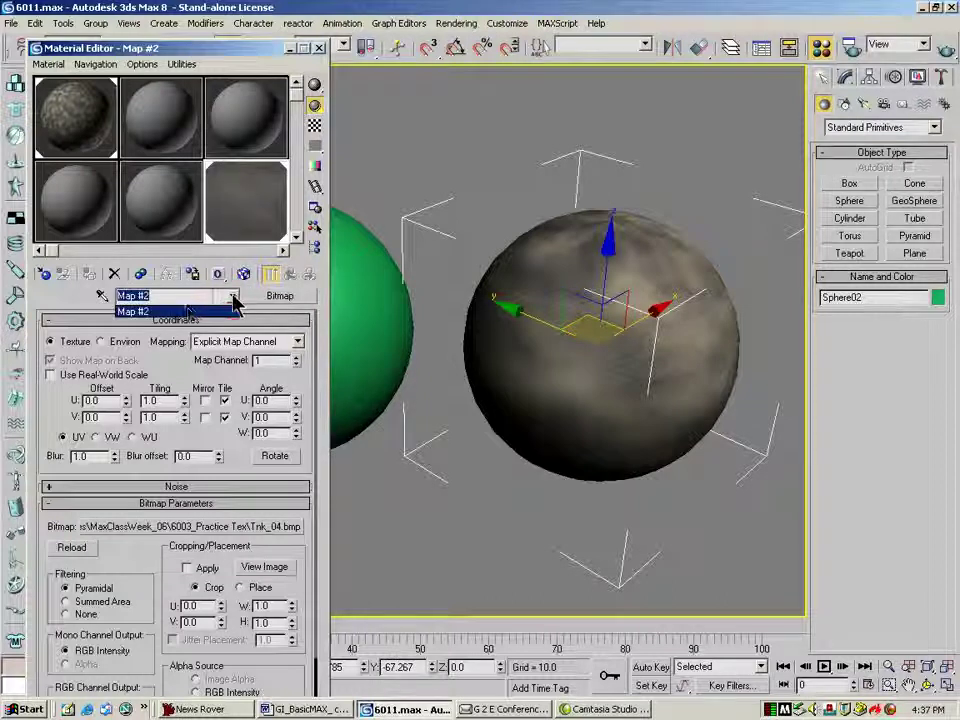
left_click(184, 316)
Return to the top level of the 01 - Default material and instance the Tnk_04.bmp map into its Bump slot.
left_click(84, 120)
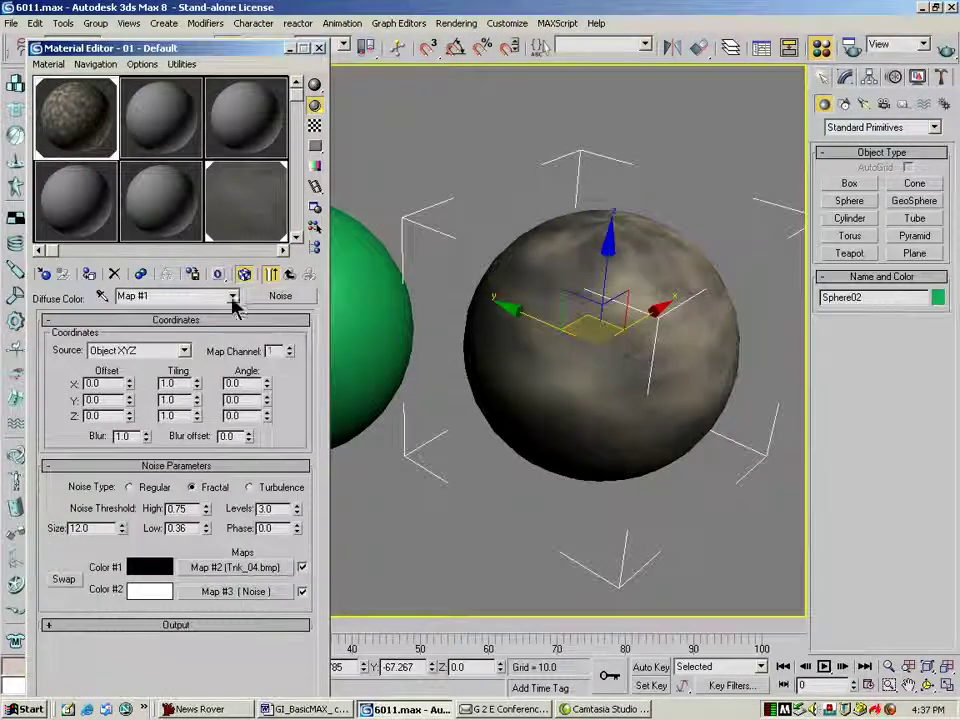
left_click(232, 296)
left_click(150, 311)
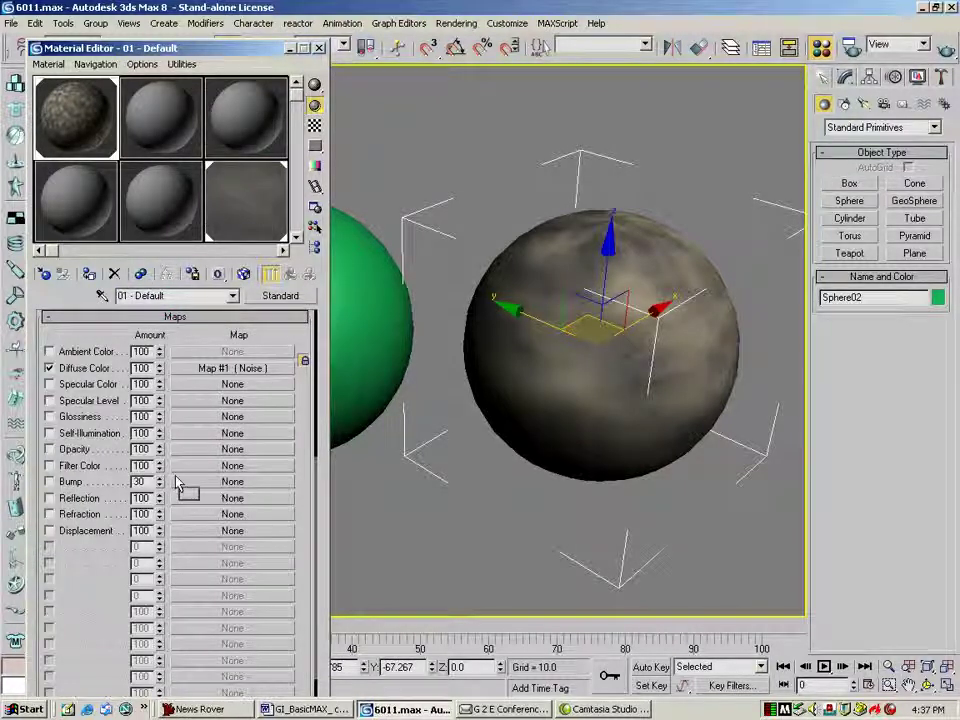
left_click_drag(205, 489, 208, 492)
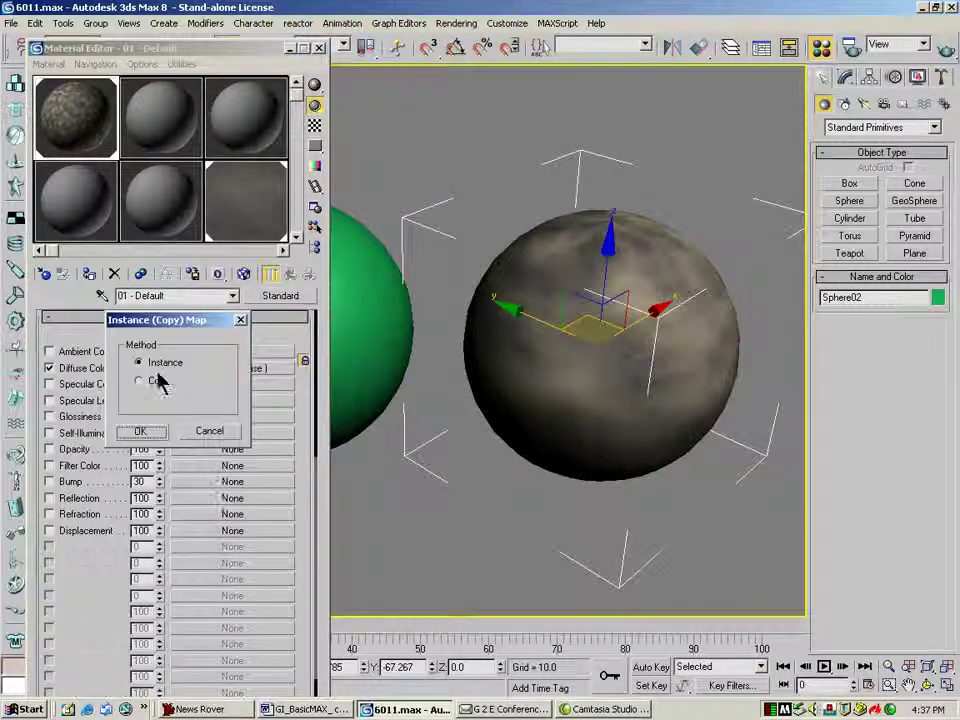
left_click(143, 431)
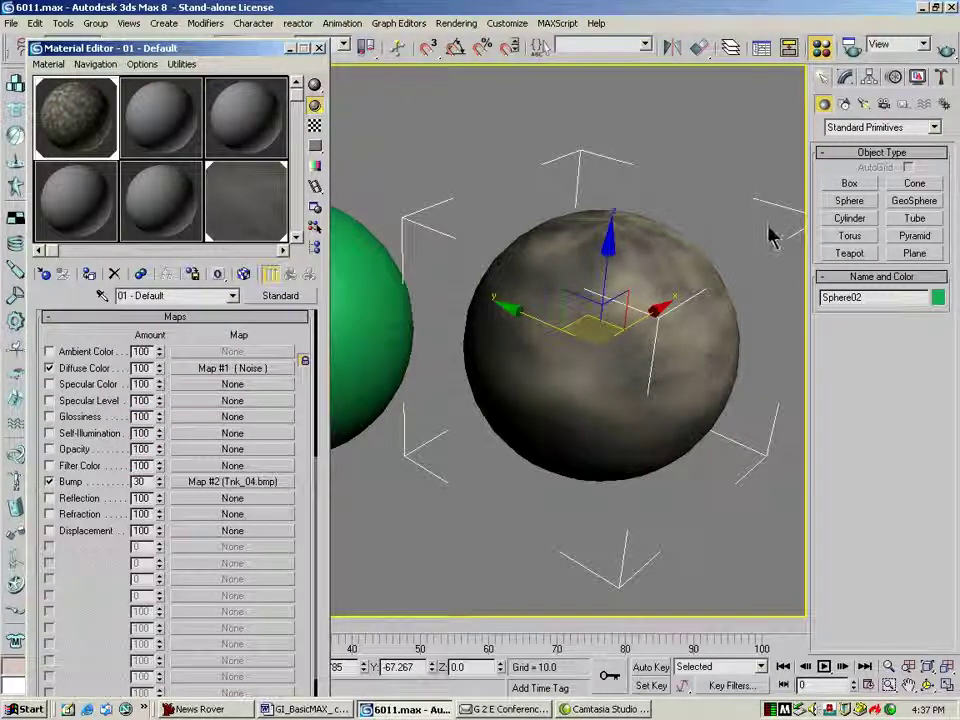
Raise the bump amount to 59 and on to 81, test-rendering the perspective view at each value.
left_click_drag(160, 482, 158, 452)
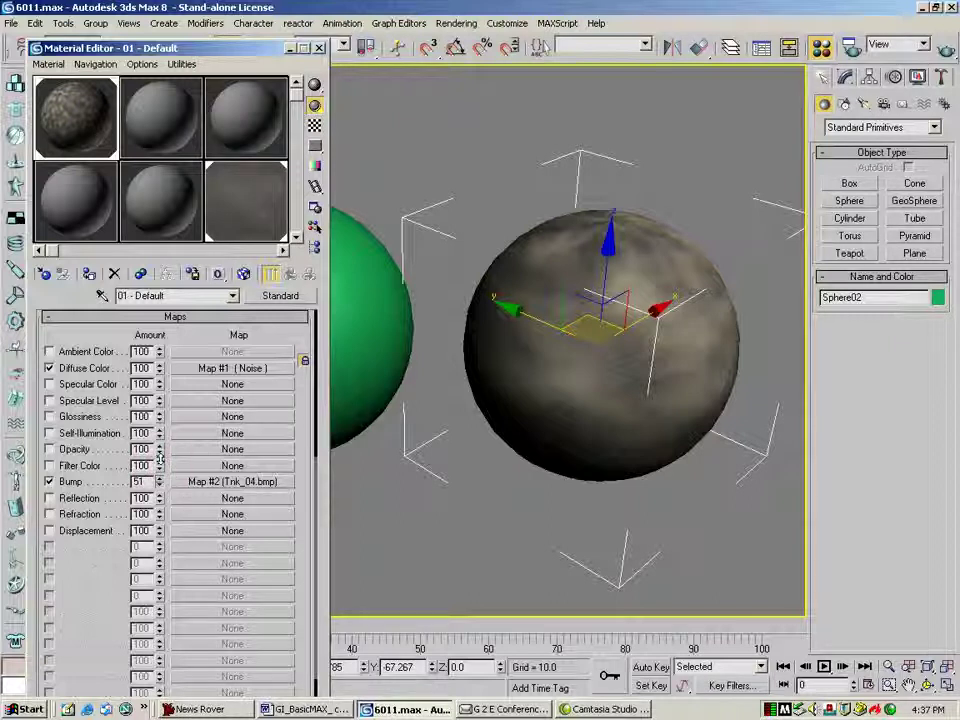
left_click(945, 48)
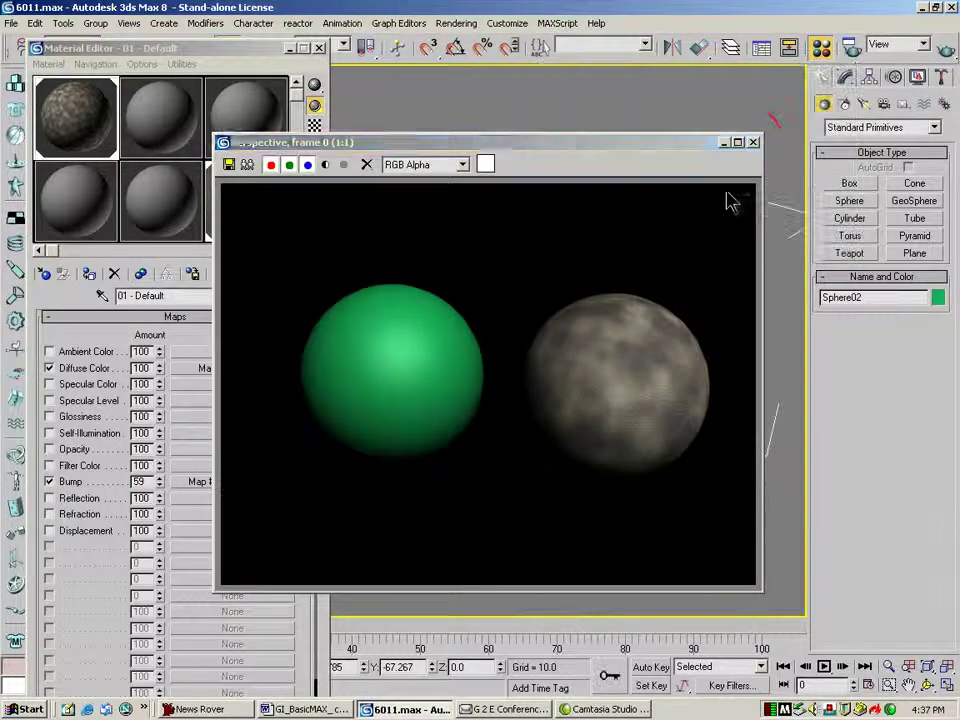
left_click(752, 142)
left_click_drag(160, 482, 156, 459)
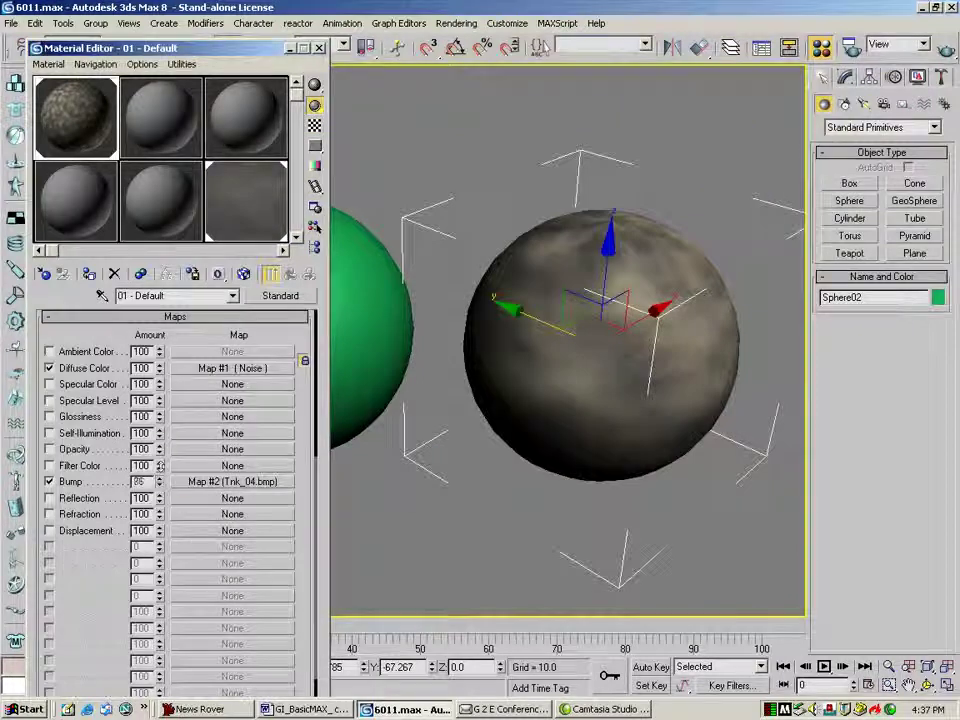
left_click(944, 49)
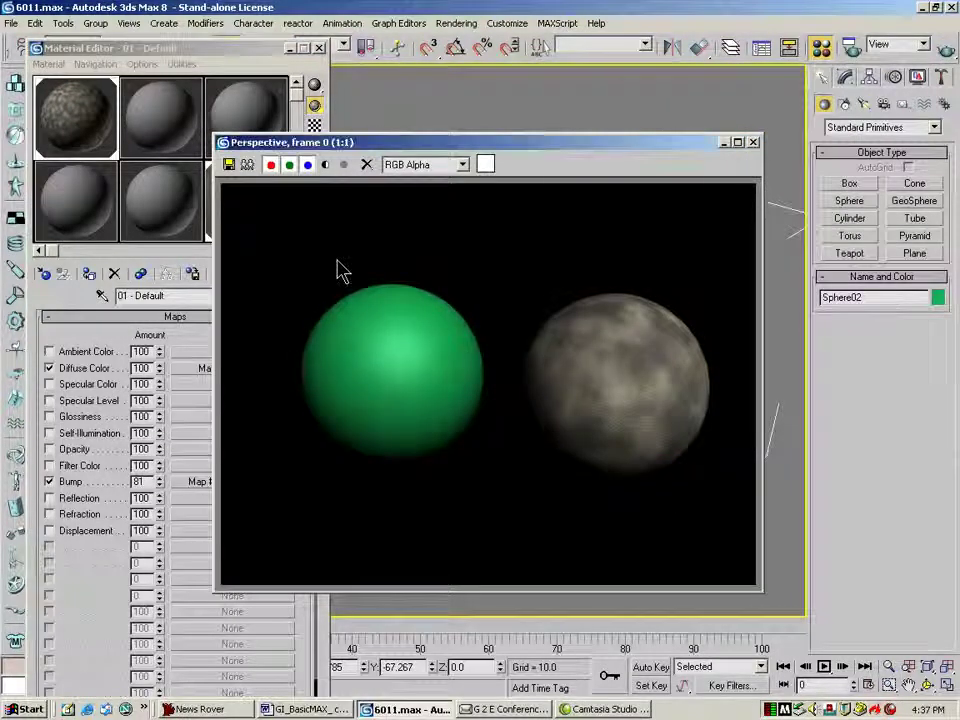
left_click(753, 142)
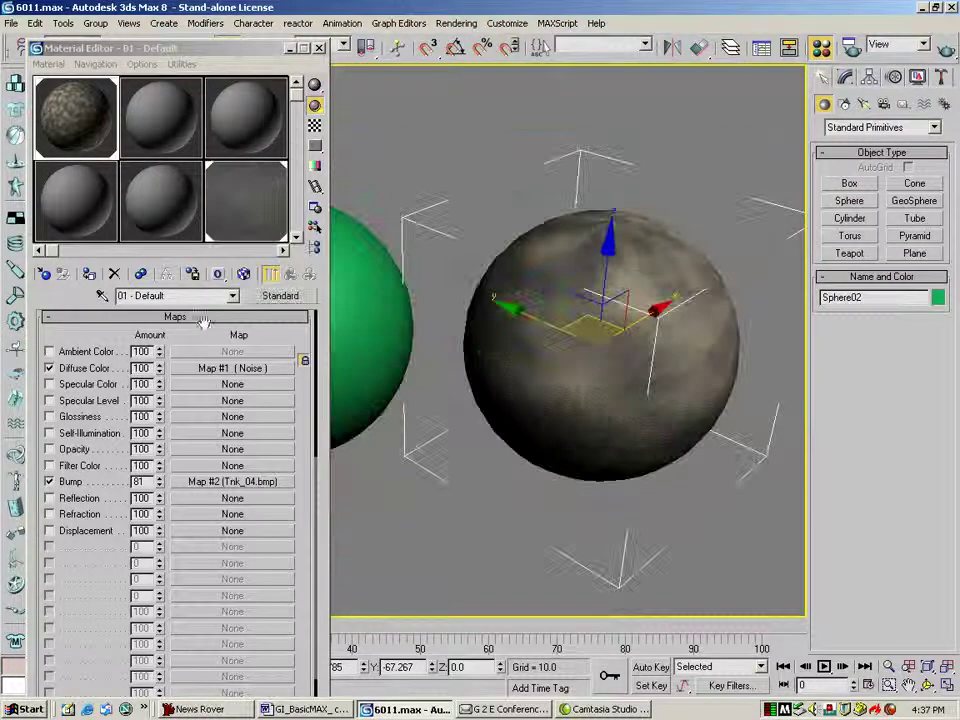
Set the material's Specular Level to 35 and test-render the perspective view.
left_click_drag(204, 328, 191, 484)
left_click_drag(156, 369, 156, 336)
left_click(946, 49)
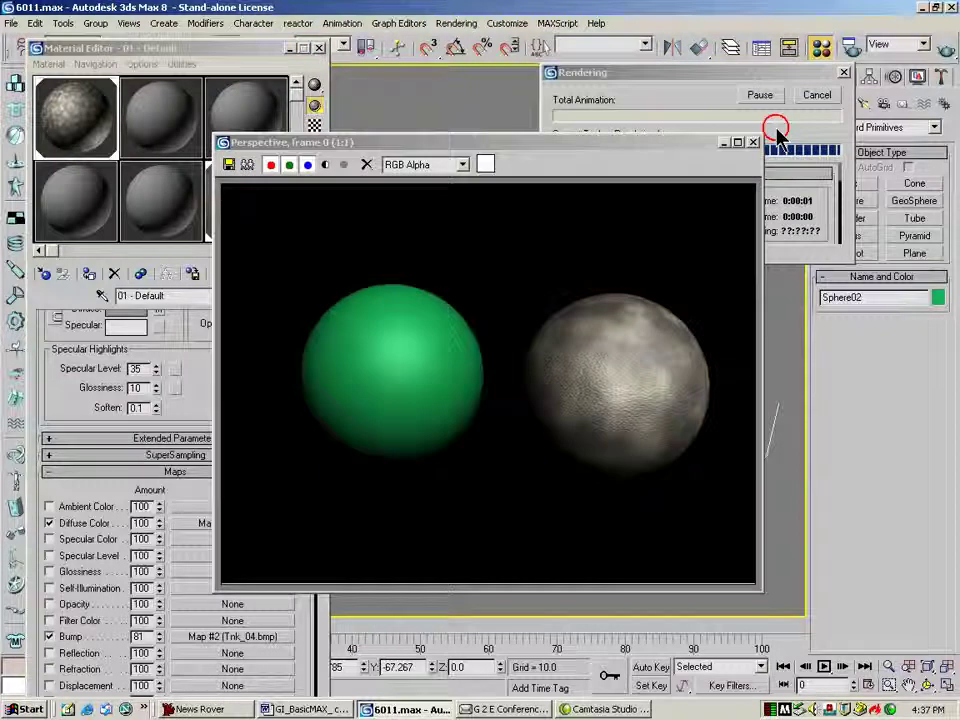
left_click(753, 142)
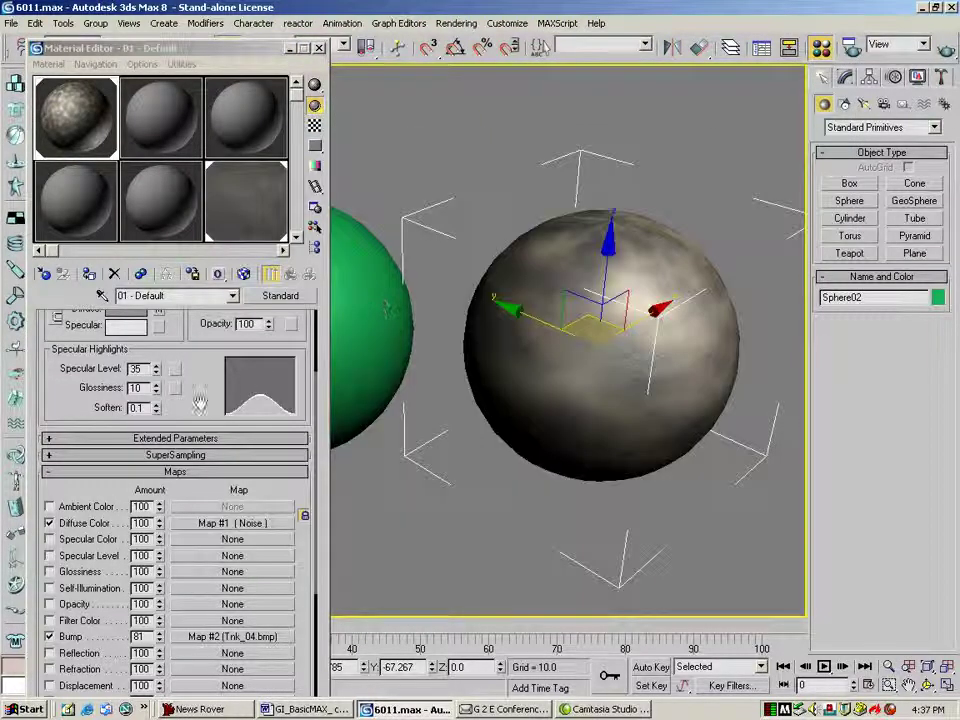
Set the material's Glossiness to 33 and test-render the perspective view.
left_click_drag(156, 388, 156, 360)
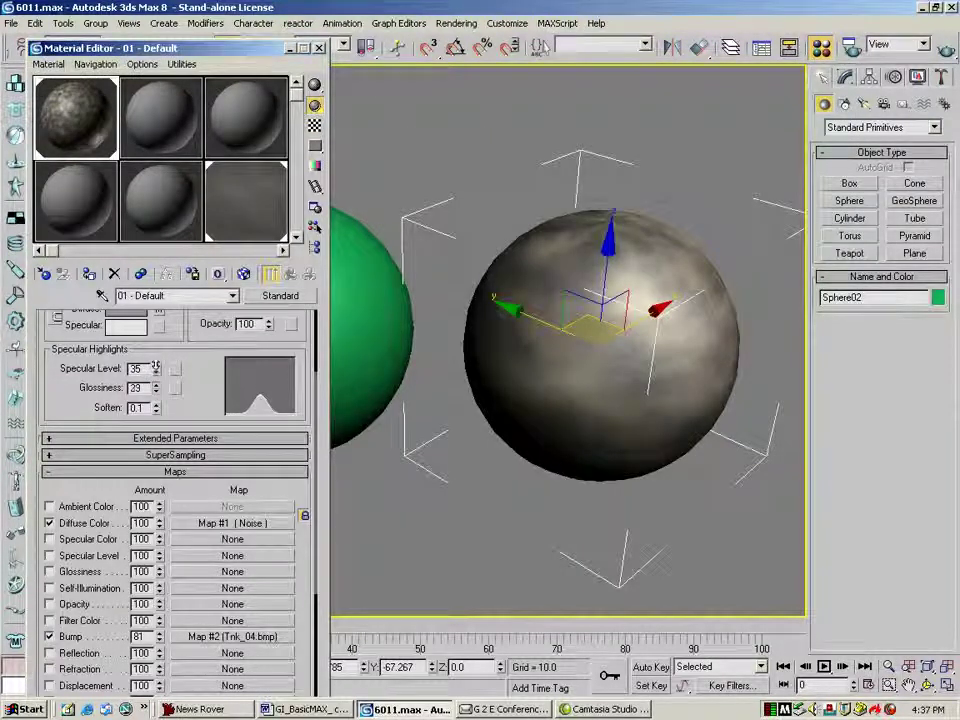
left_click(946, 49)
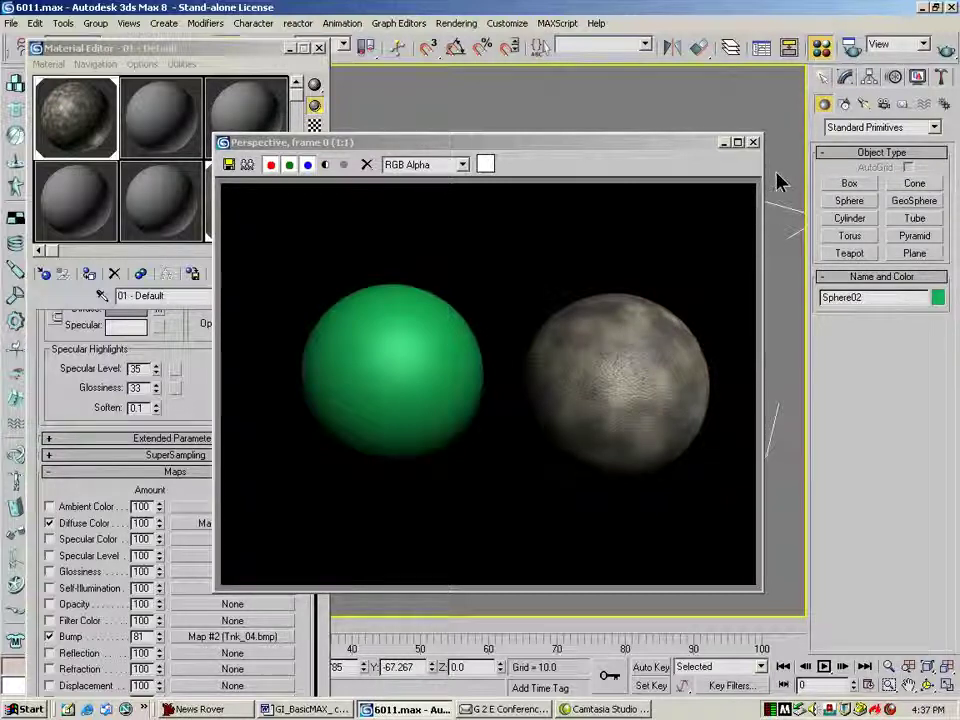
left_click(753, 142)
Replace the noise material and bitmap sample slots with unused default materials, and make 02 - Default the active sample.
left_click(168, 113)
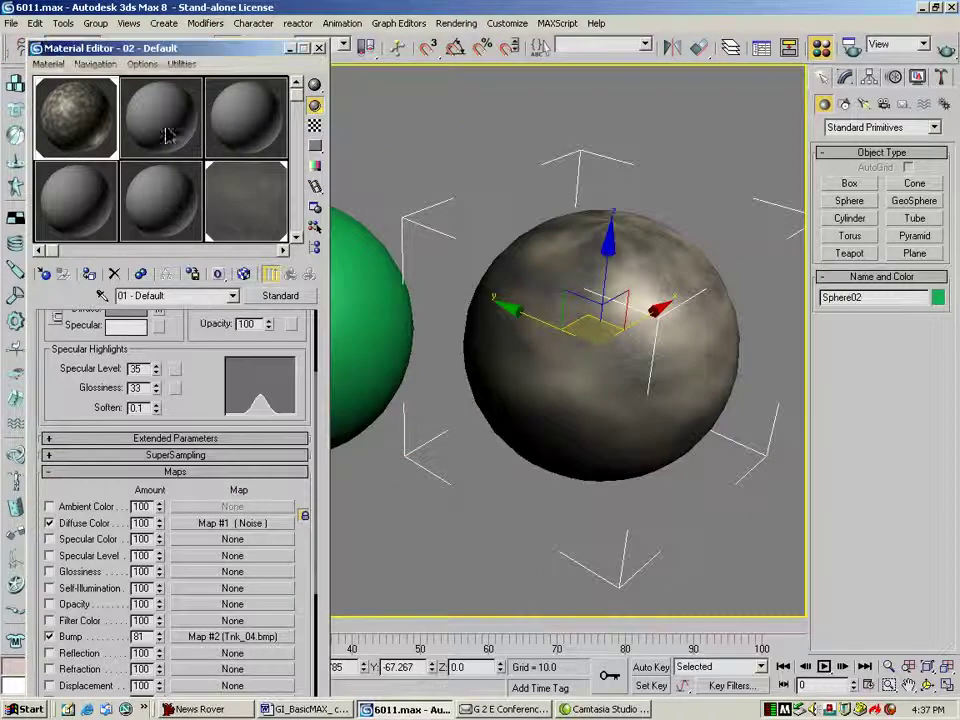
left_click(908, 685)
left_click_drag(568, 392, 718, 360)
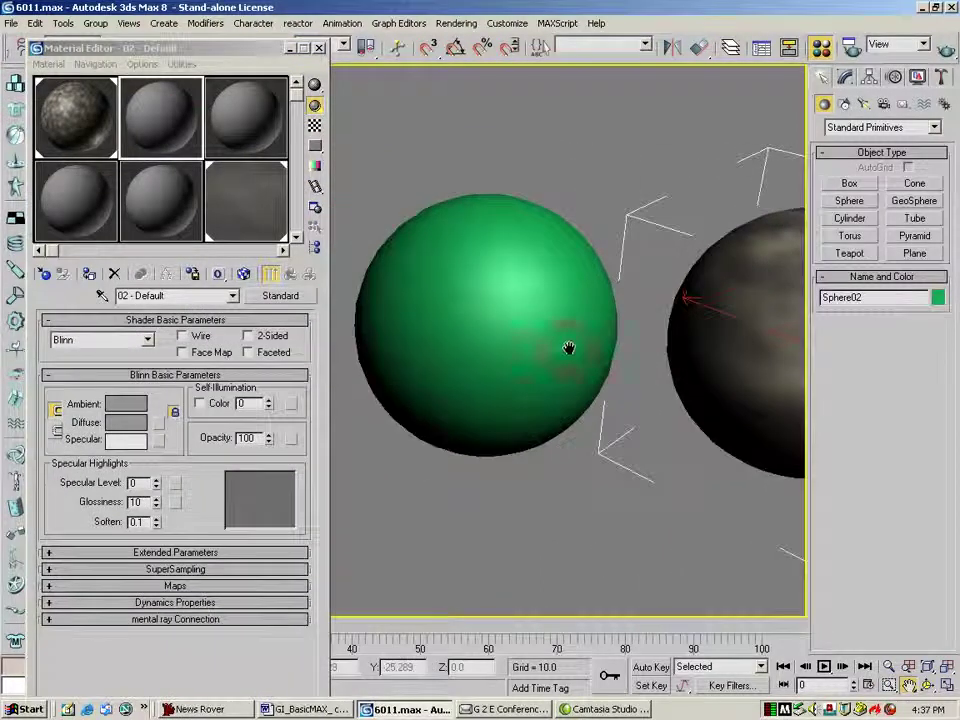
left_click_drag(574, 351, 602, 351)
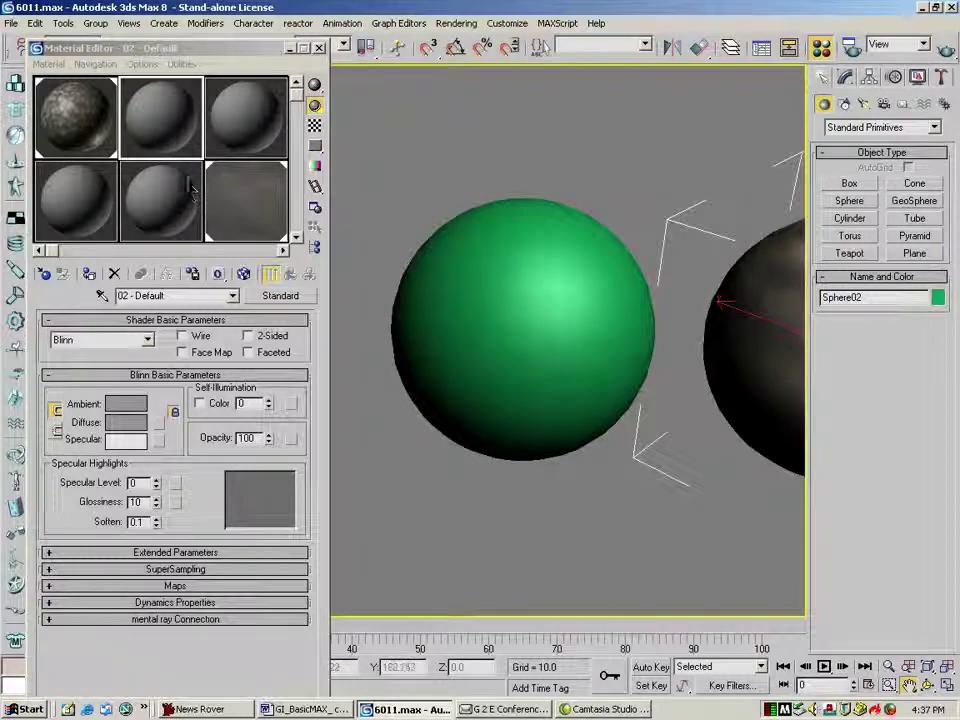
left_click(248, 199)
left_click_drag(56, 197, 94, 152)
left_click_drag(98, 152, 160, 140)
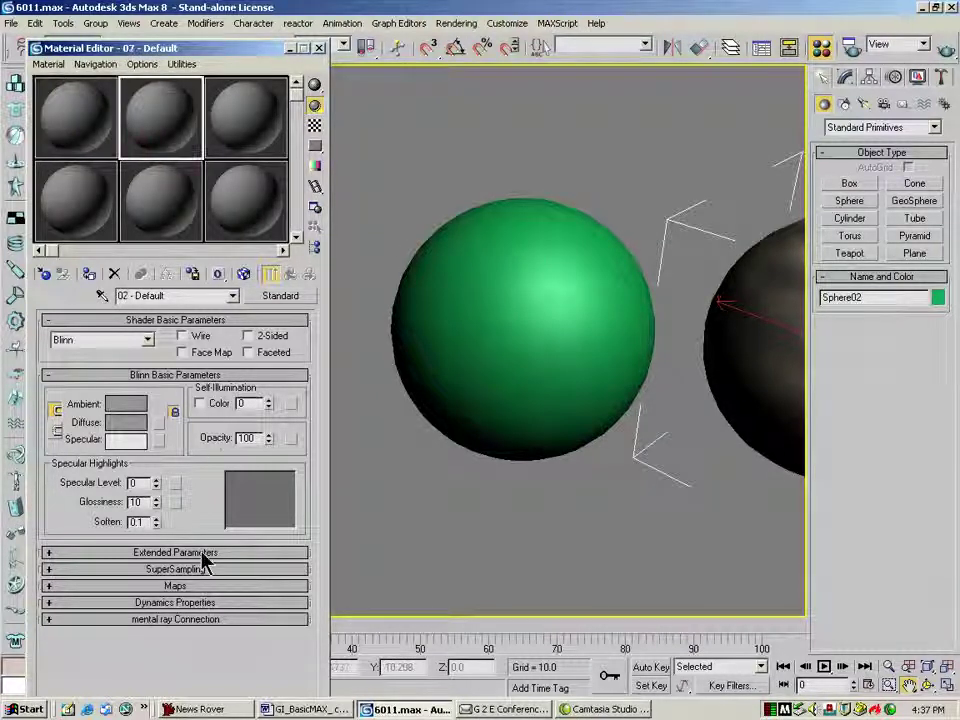
Assign a Perlin Marble map to the Diffuse Color of 02 - Default and a Noise map to its Color 1.
left_click(180, 586)
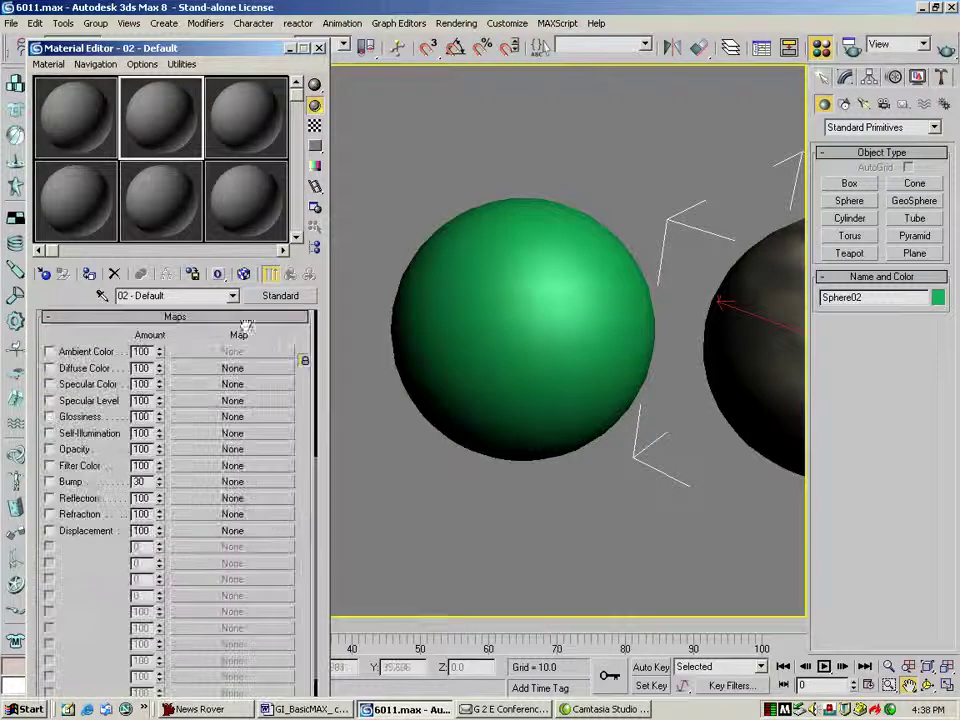
left_click(209, 368)
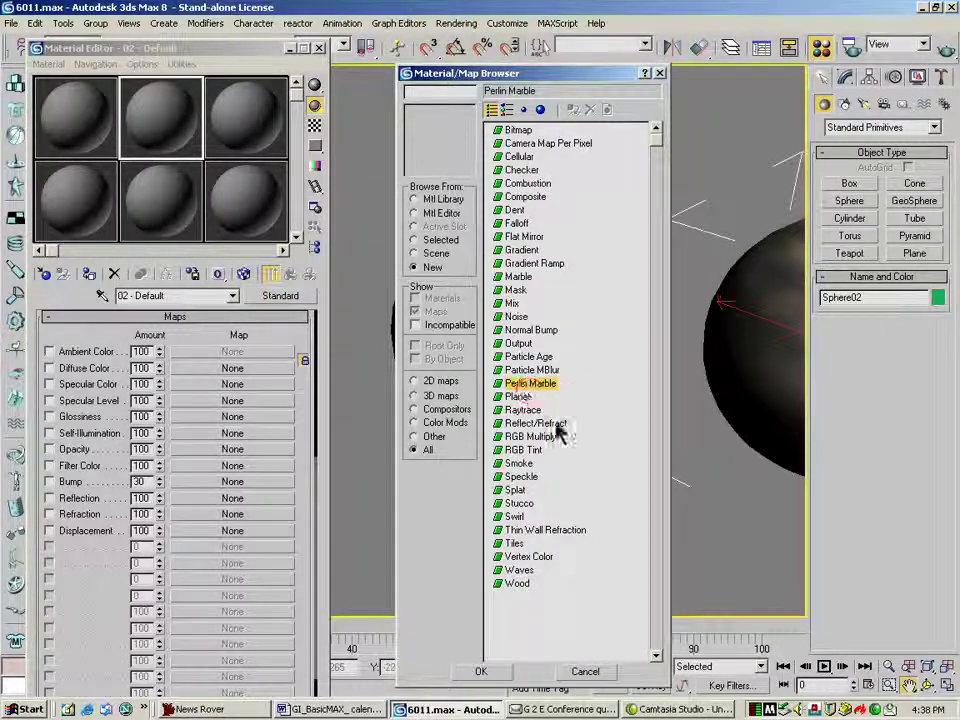
left_click(525, 384)
double_click(505, 384)
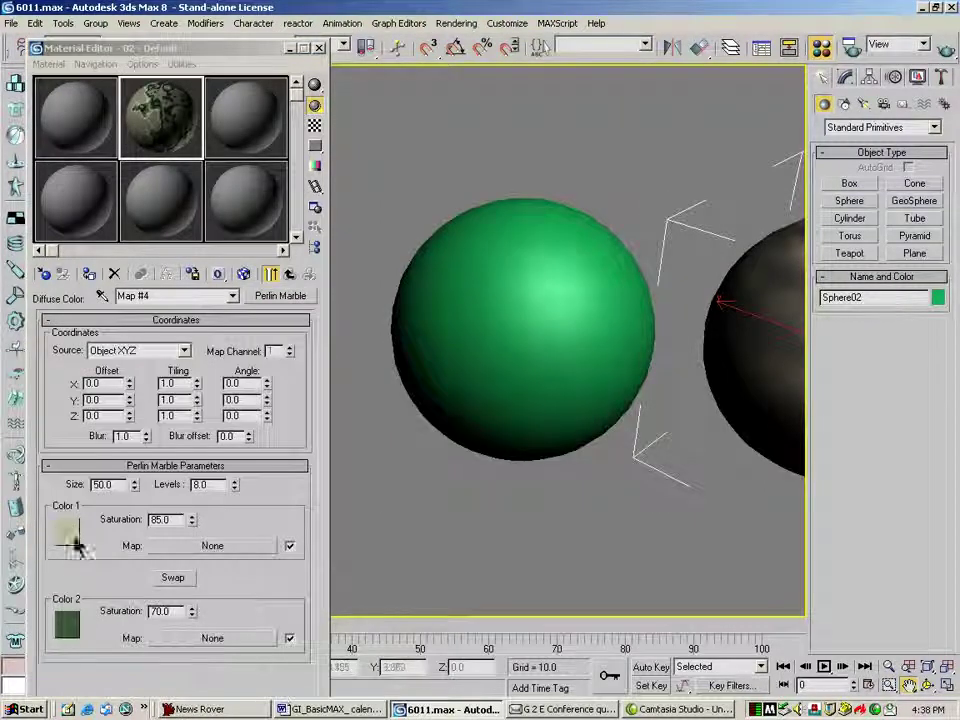
left_click(205, 546)
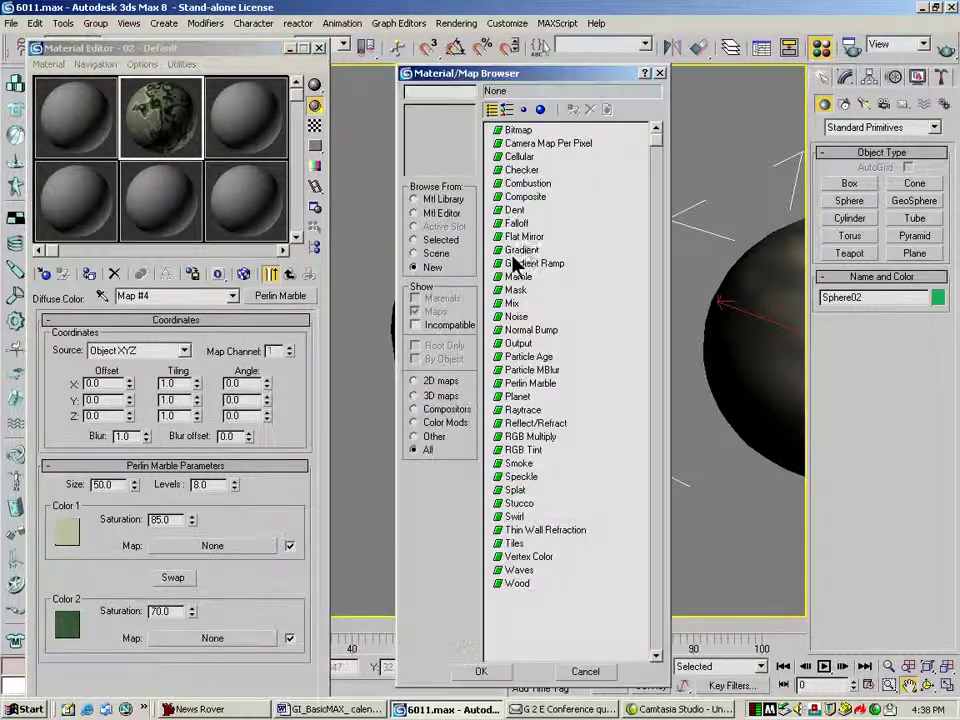
double_click(515, 316)
Apply the 02 - Default material to the green sphere and display its nested Noise map in the viewport.
left_click_drag(172, 132, 440, 327)
left_click(243, 275)
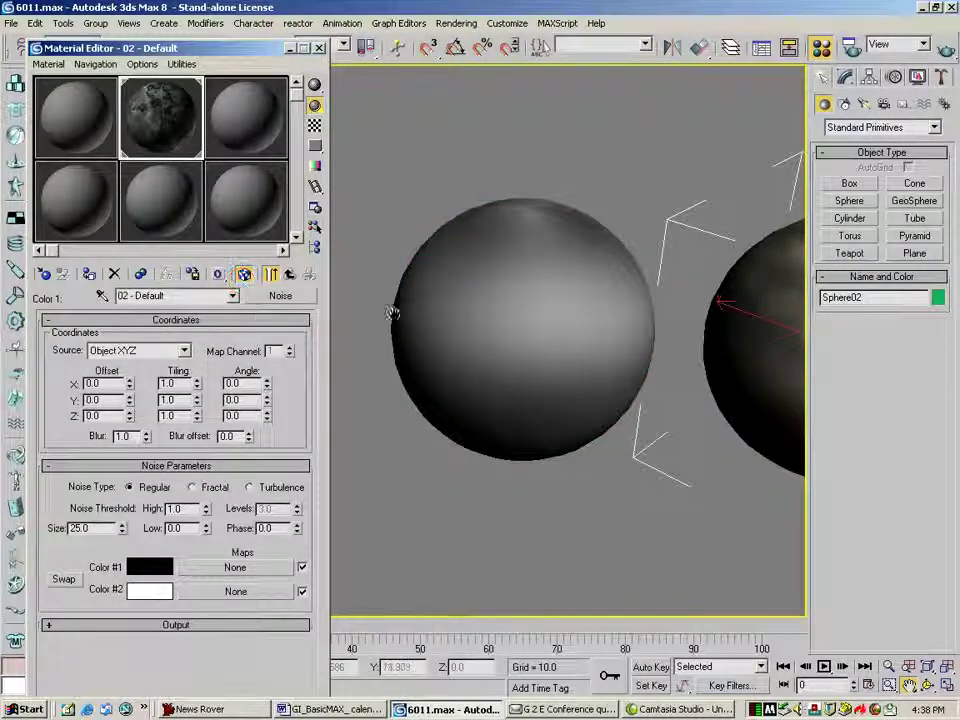
Display the parent Perlin Marble map in the viewport and set its size to 16.
left_click(228, 298)
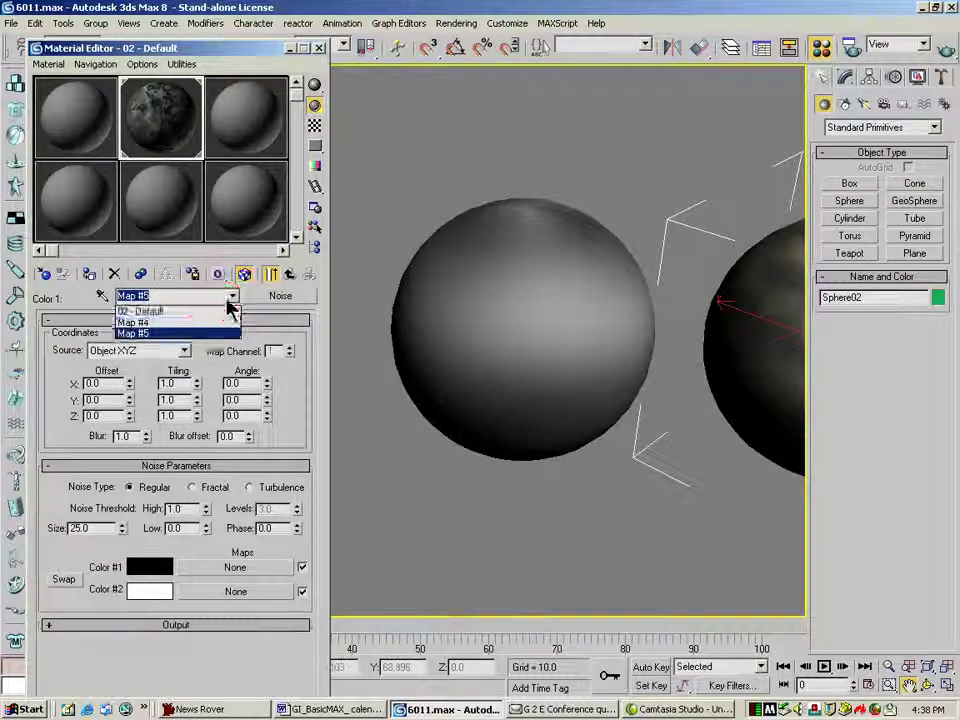
left_click(185, 322)
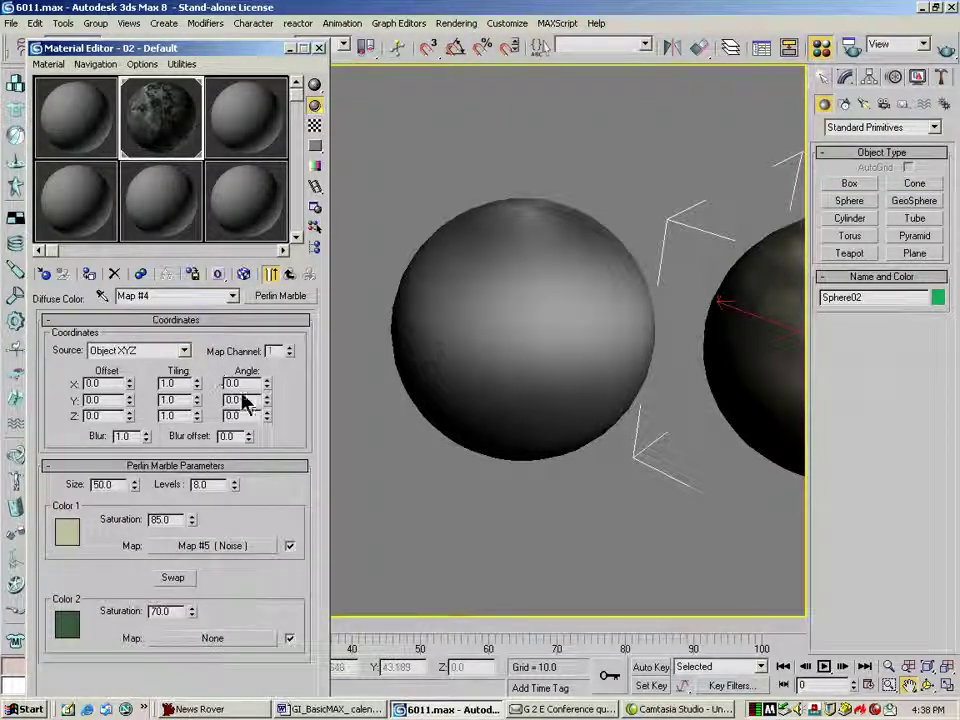
left_click(245, 274)
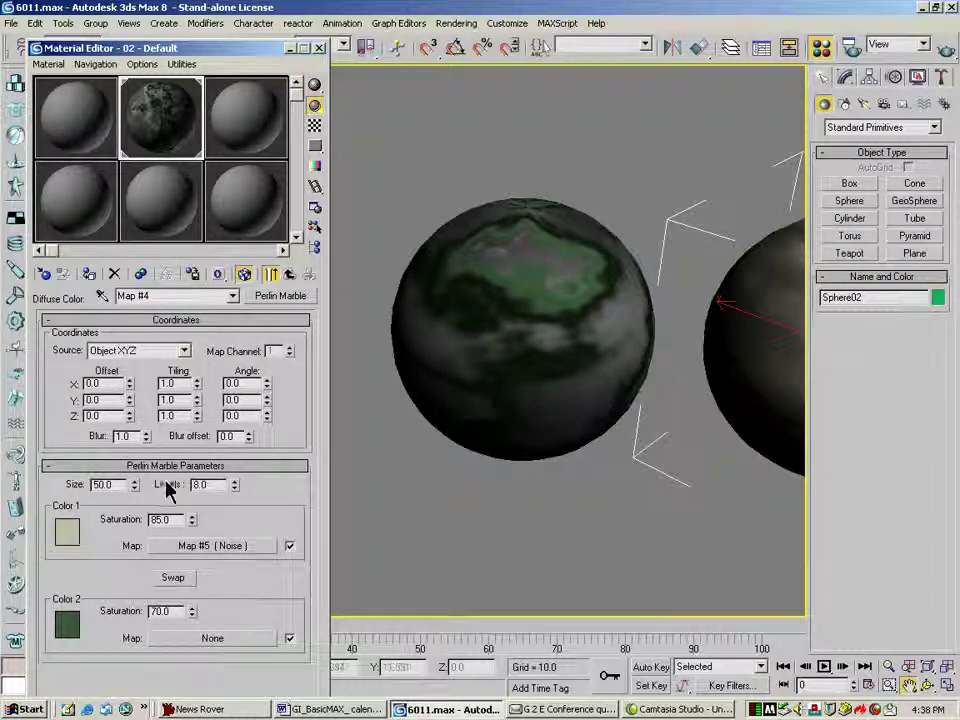
left_click_drag(134, 487, 133, 521)
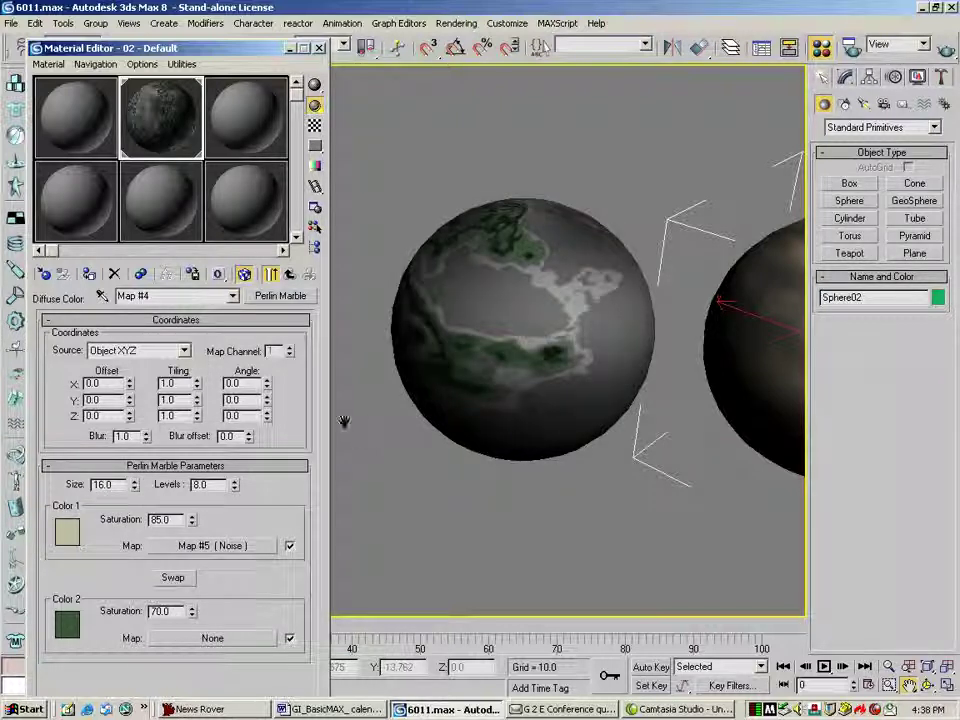
Render the Perspective view, and set the nested Noise map's Color #1 to green (0, 255, 42) and Color #2 to orange (255, 84, 0).
left_click(946, 50)
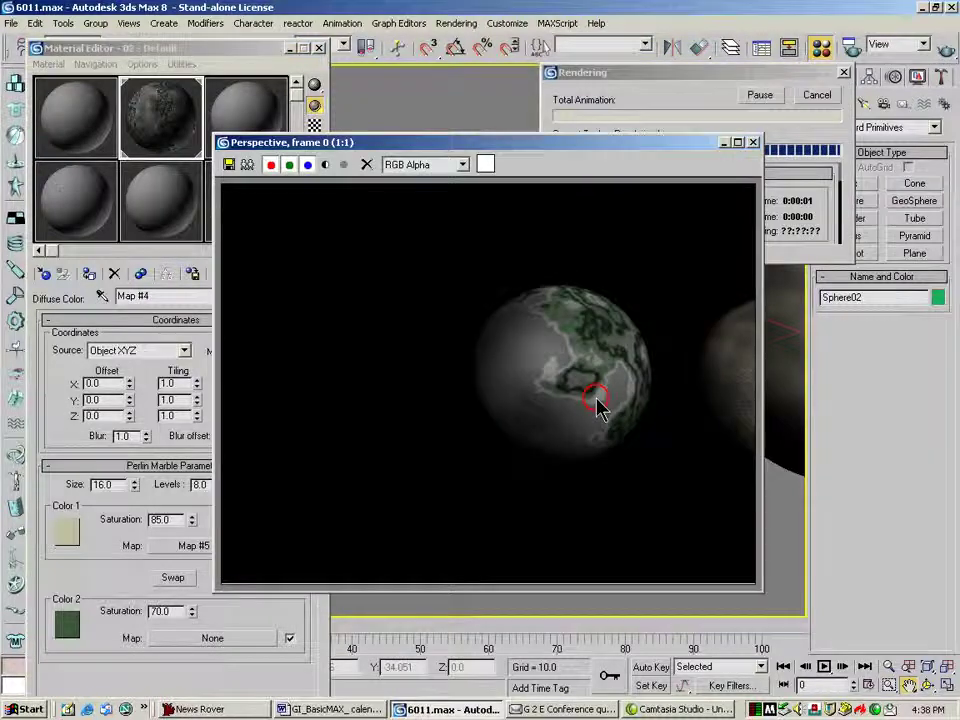
left_click(753, 142)
left_click(195, 546)
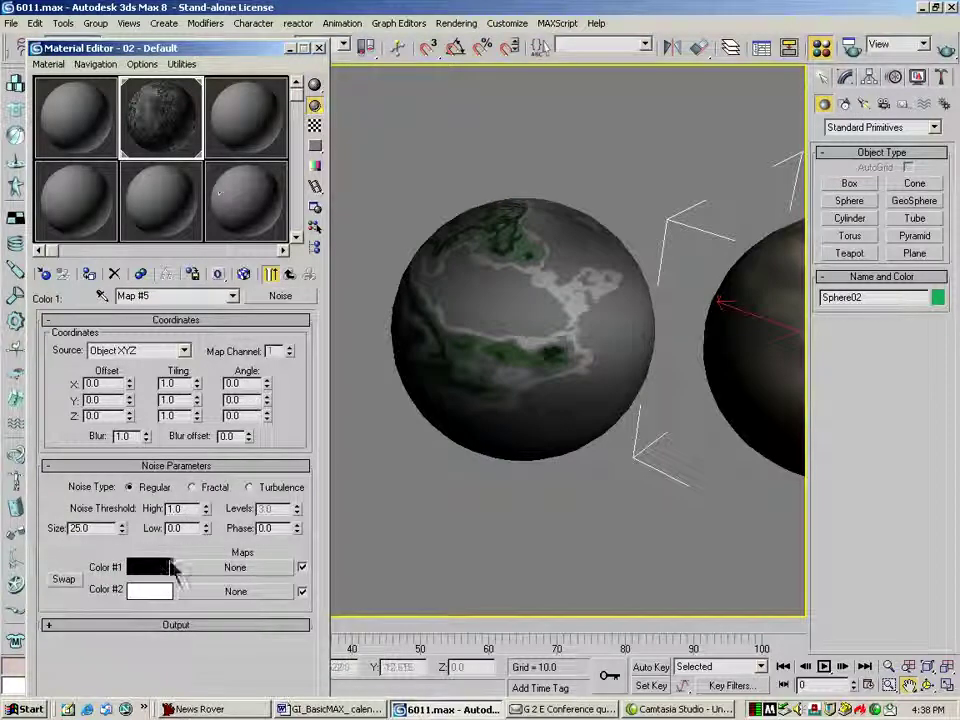
left_click(165, 568)
left_click_drag(332, 167, 388, 107)
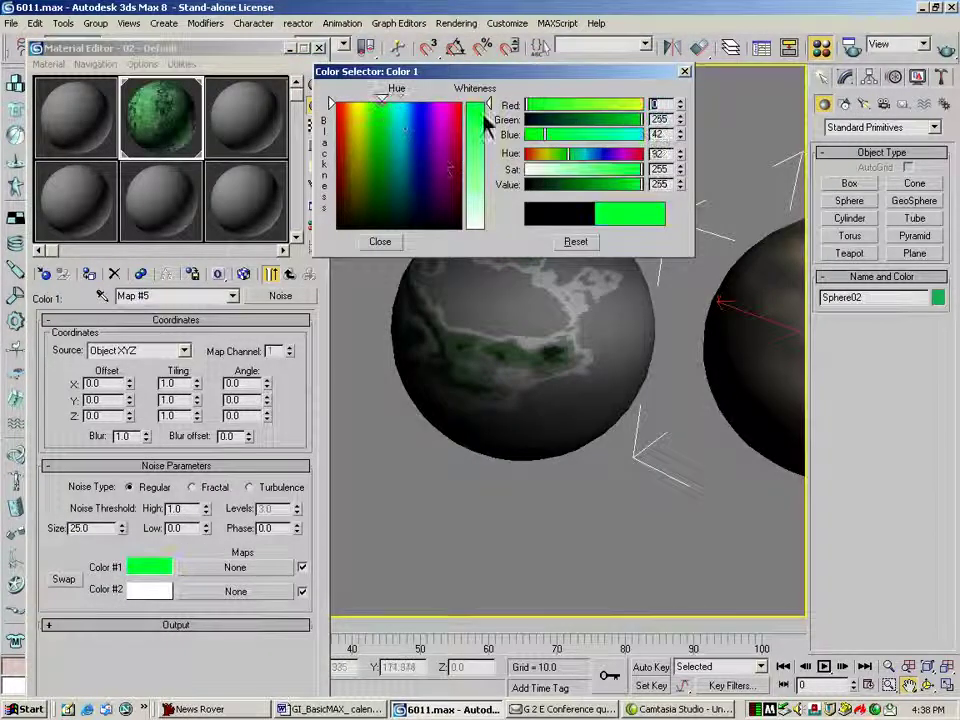
left_click(385, 242)
left_click(150, 590)
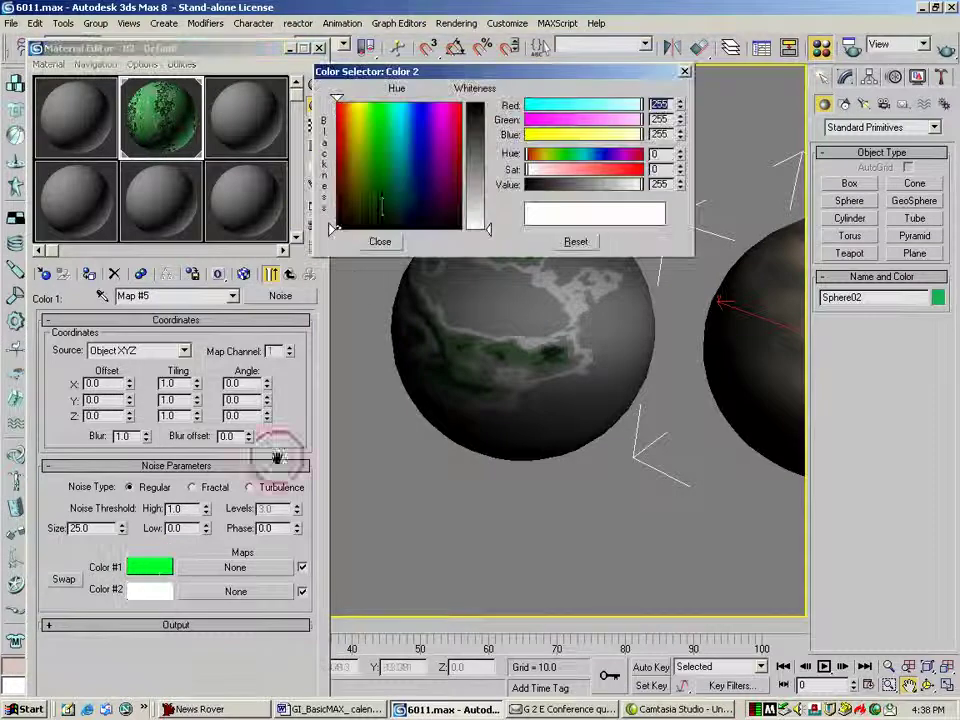
left_click_drag(382, 152, 343, 103)
left_click(481, 106)
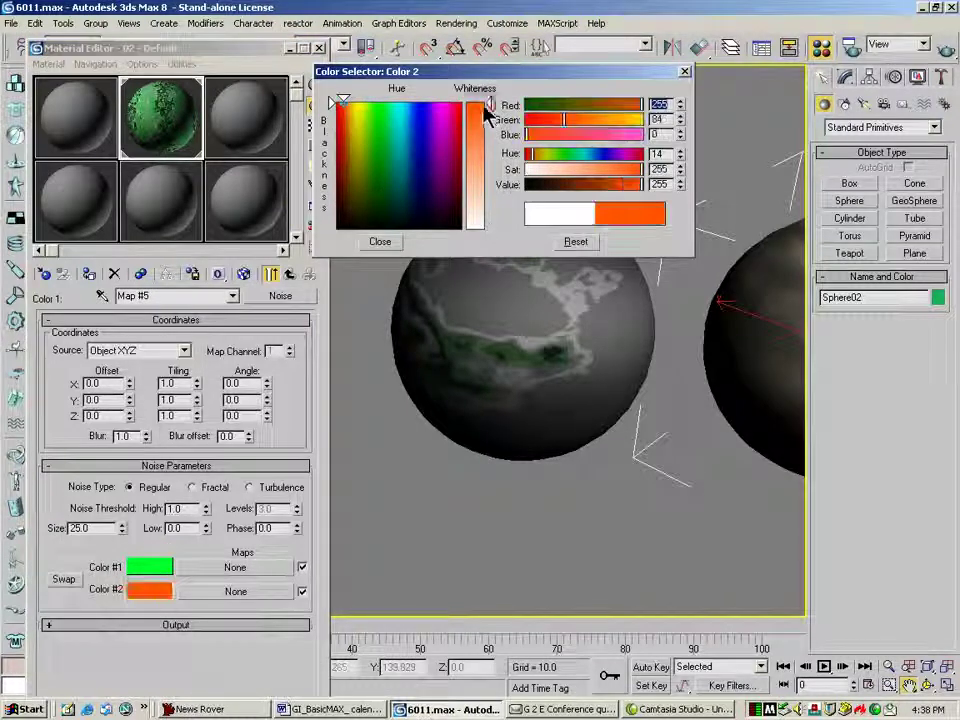
left_click(385, 242)
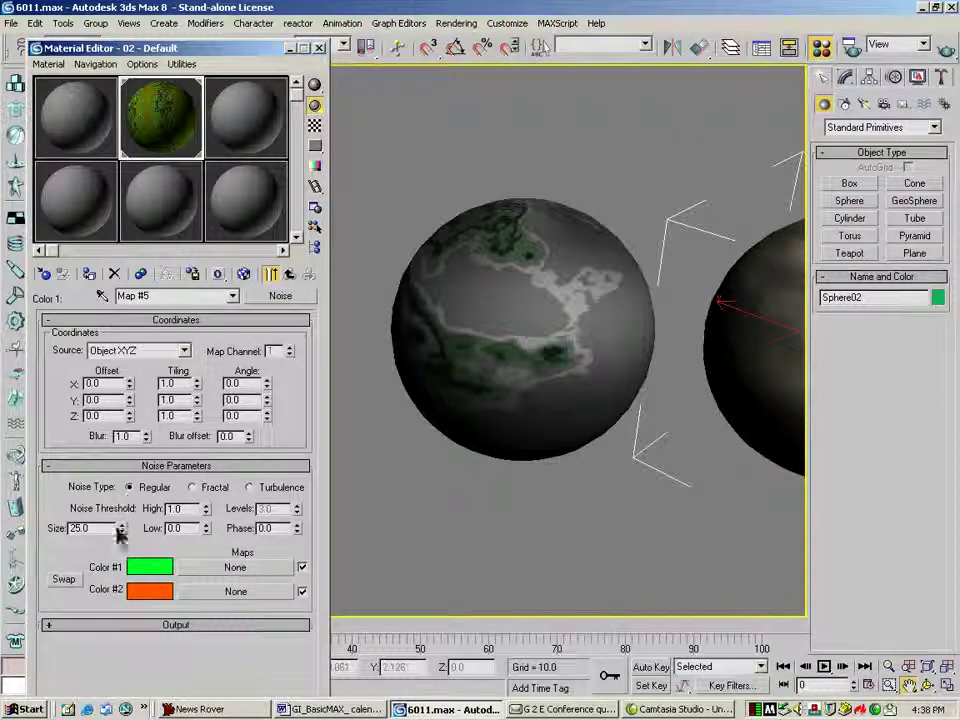
Reduce the nested Noise map's size to 15.4 and further to 8.6, rendering the Perspective view after each change.
left_click_drag(120, 531, 118, 614)
key("shift+q")
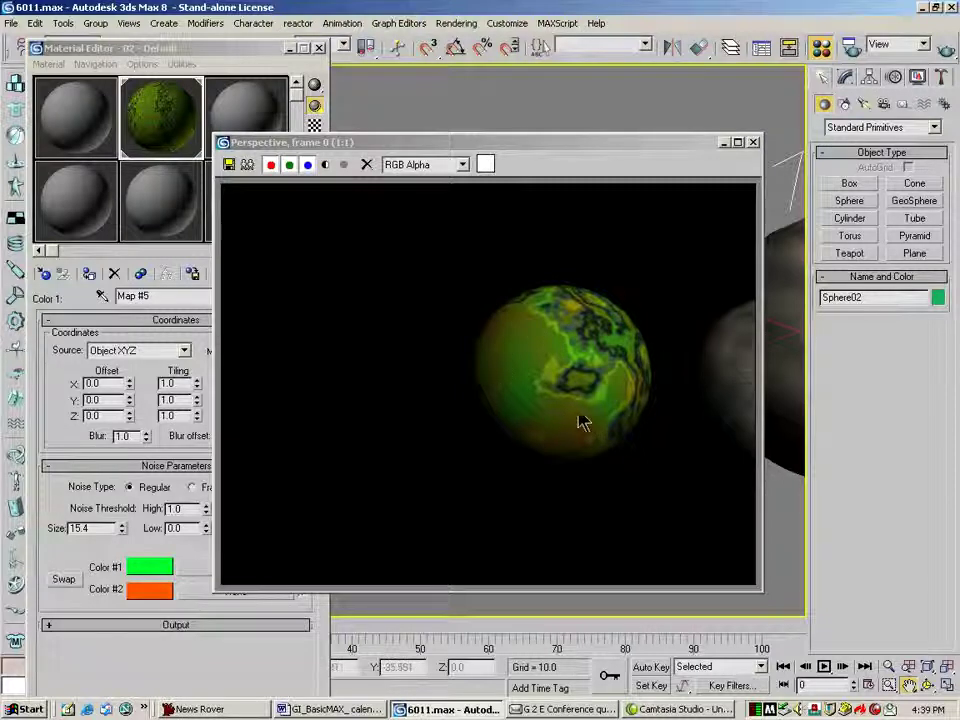
left_click(753, 142)
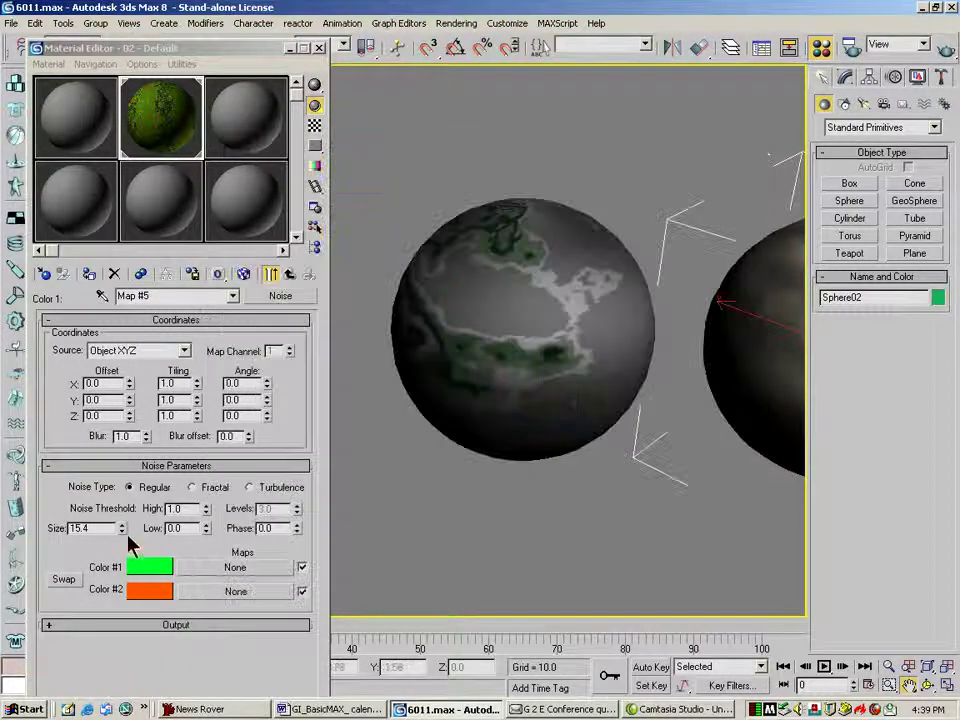
left_click_drag(122, 530, 117, 581)
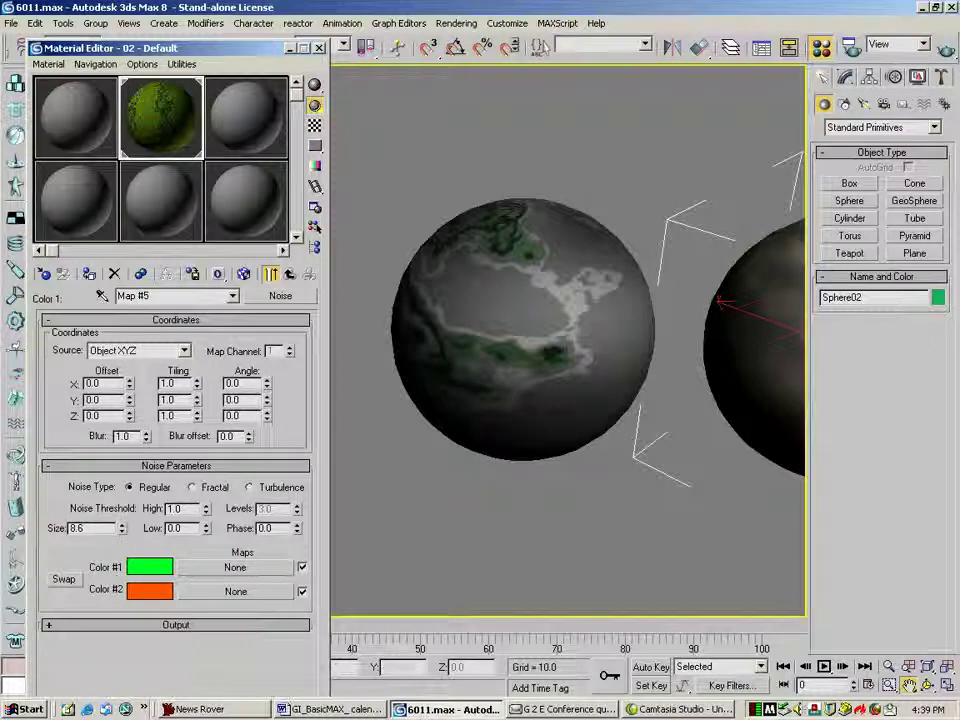
left_click(944, 48)
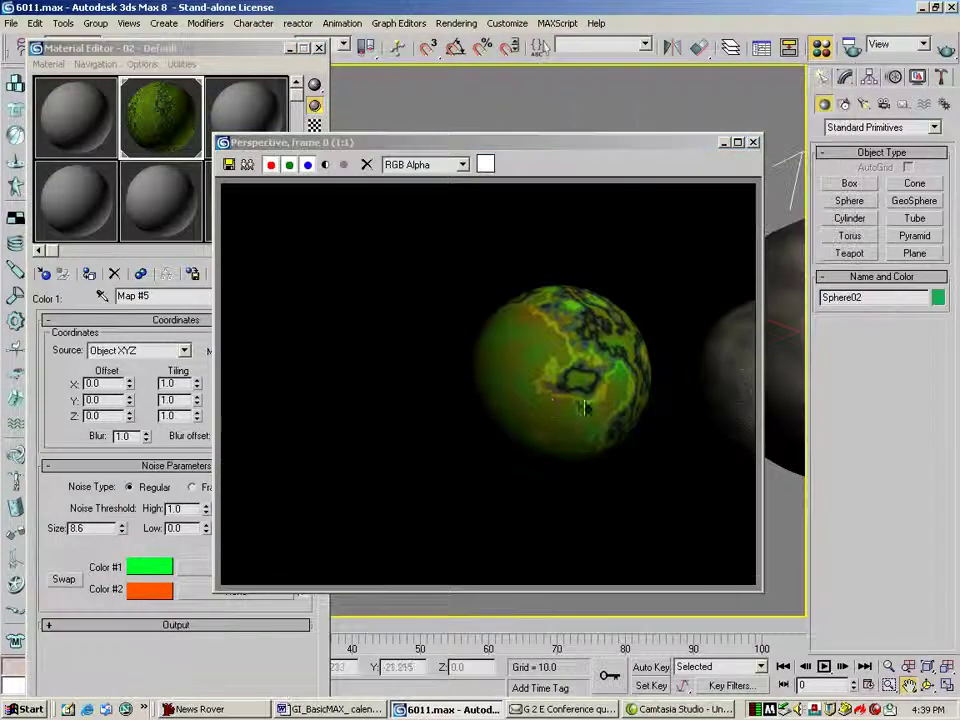
left_click(753, 142)
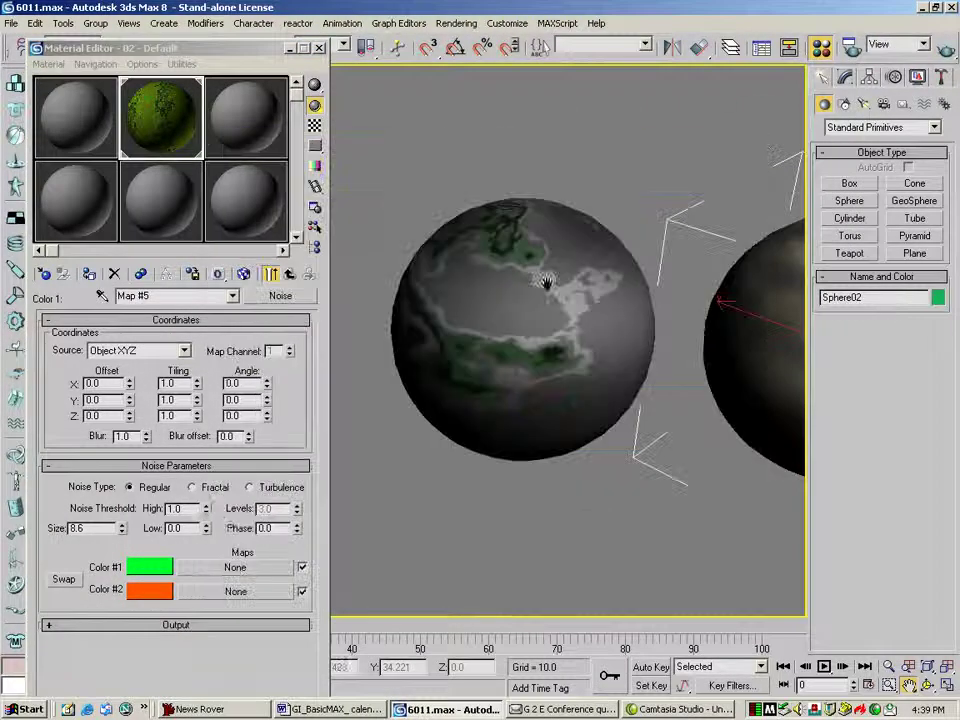
Recolor the nested Noise map with an olive brown Color #1 and a dark brown Color #2 (60, 41, 0).
left_click(150, 567)
left_click_drag(390, 180, 360, 189)
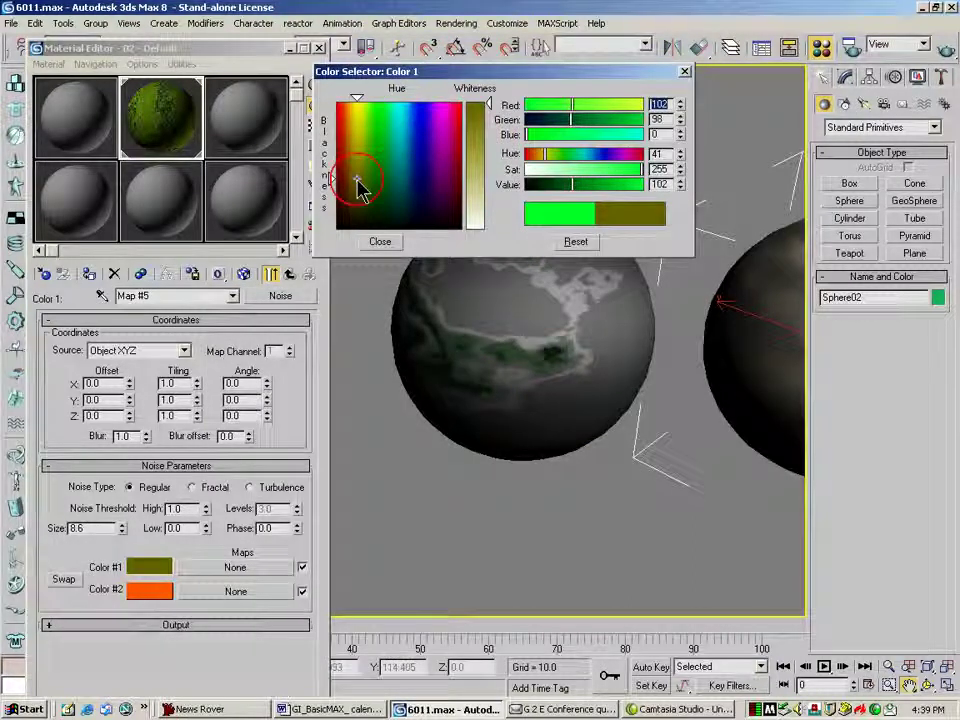
left_click(380, 241)
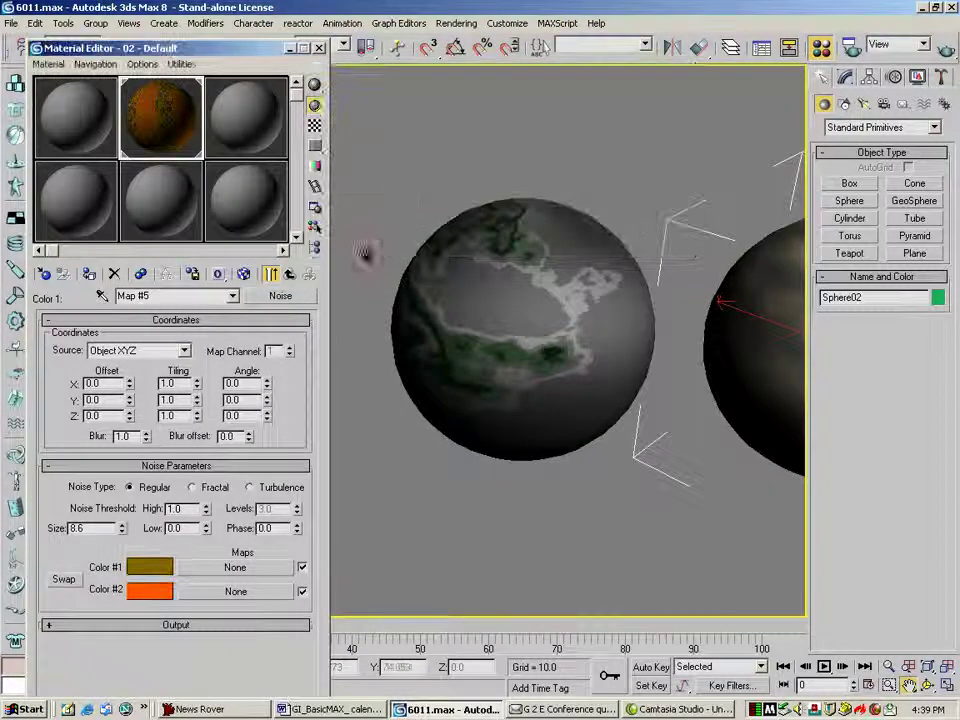
left_click(155, 594)
left_click_drag(418, 224, 354, 210)
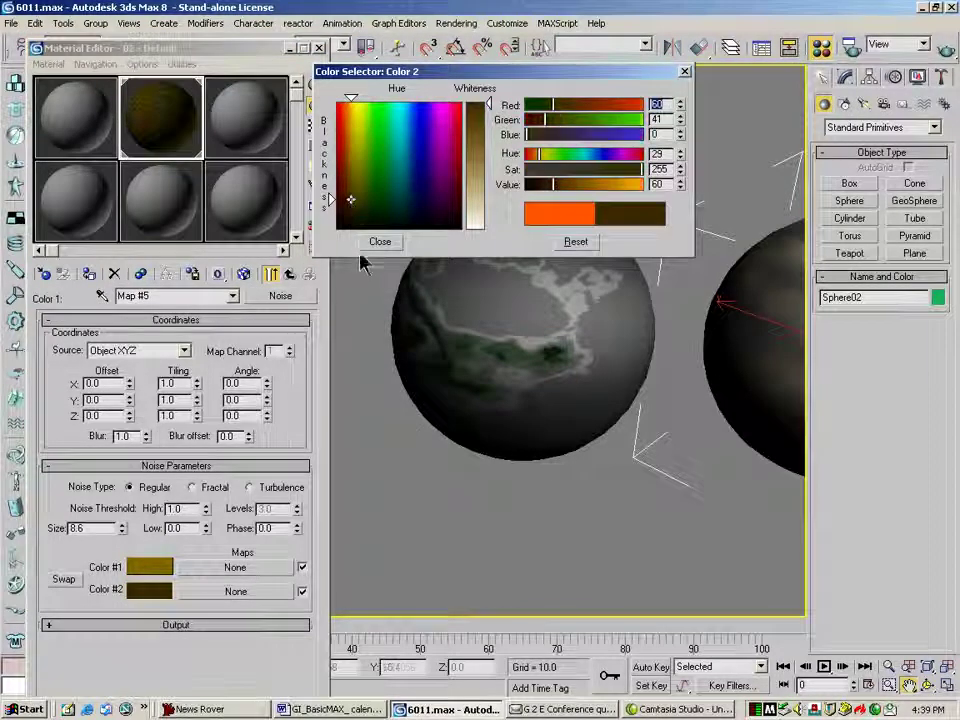
left_click(378, 242)
Return to the parent Perlin Marble map and assign a Splat map to its Color 2.
left_click(232, 296)
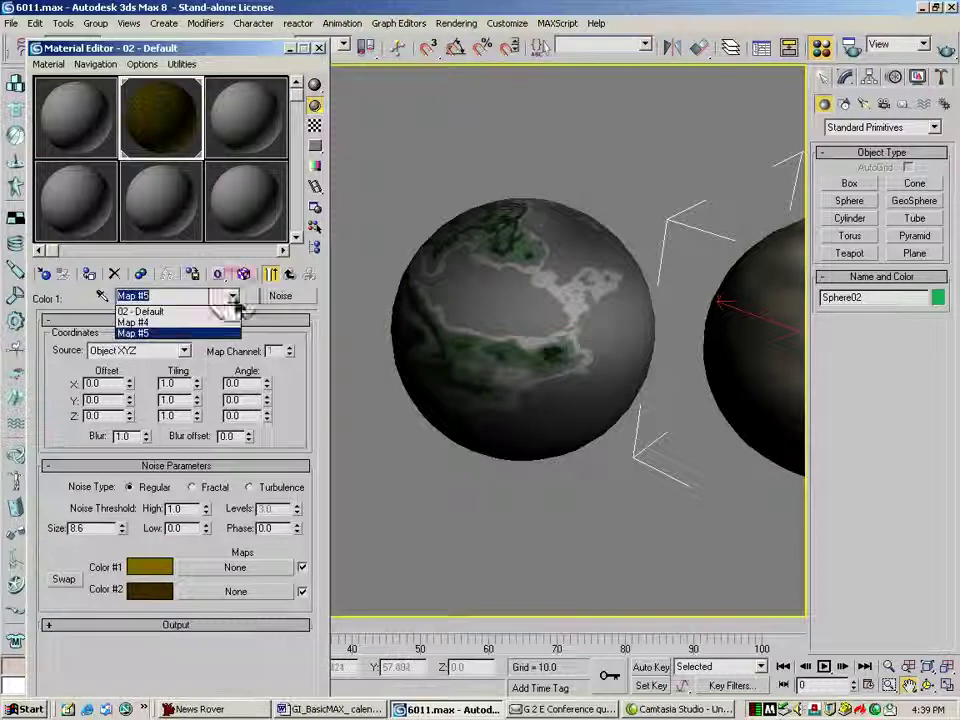
left_click(298, 278)
left_click(292, 274)
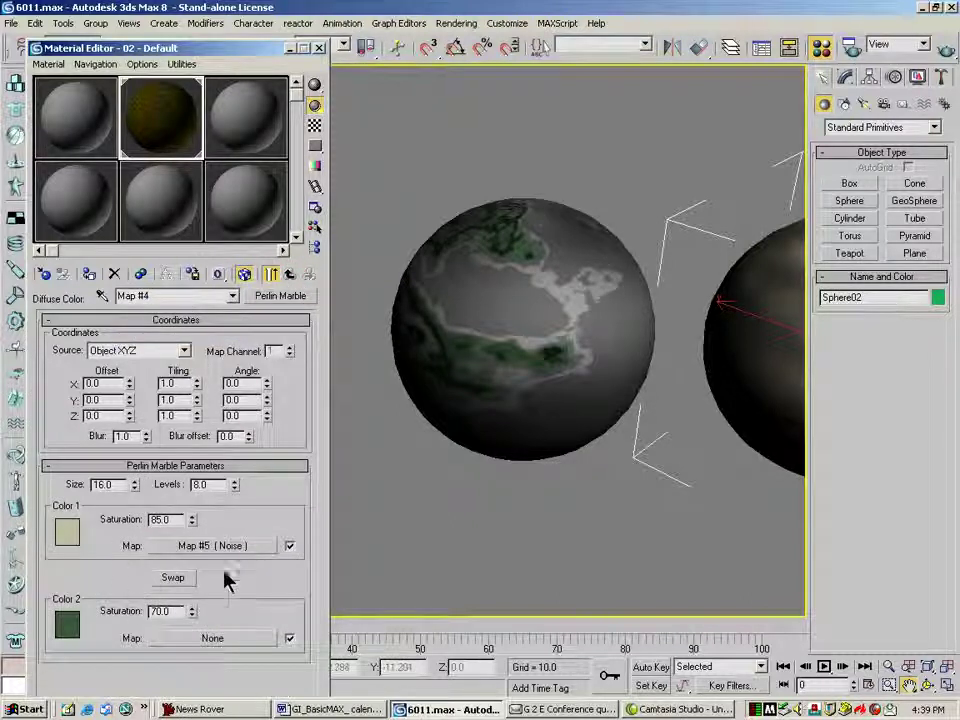
left_click(212, 642)
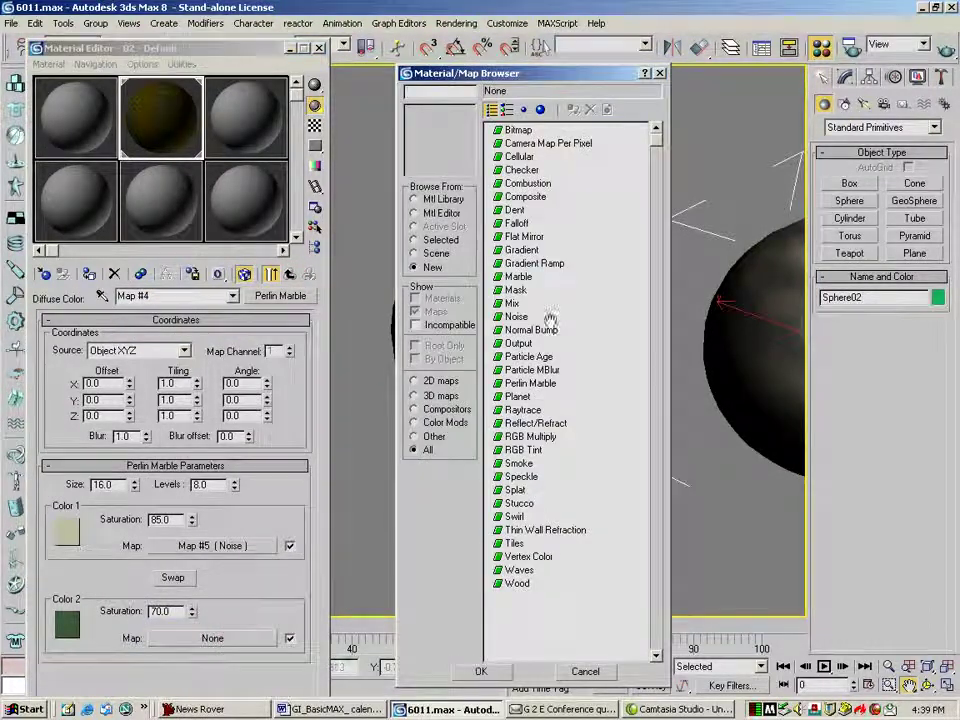
left_click(522, 504)
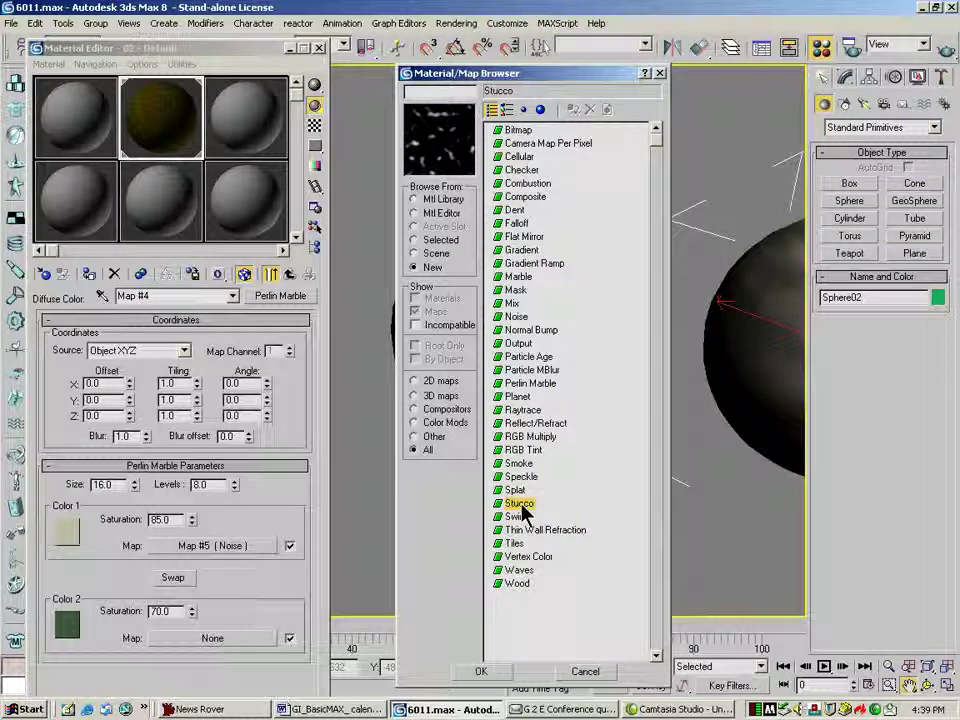
left_click(514, 490)
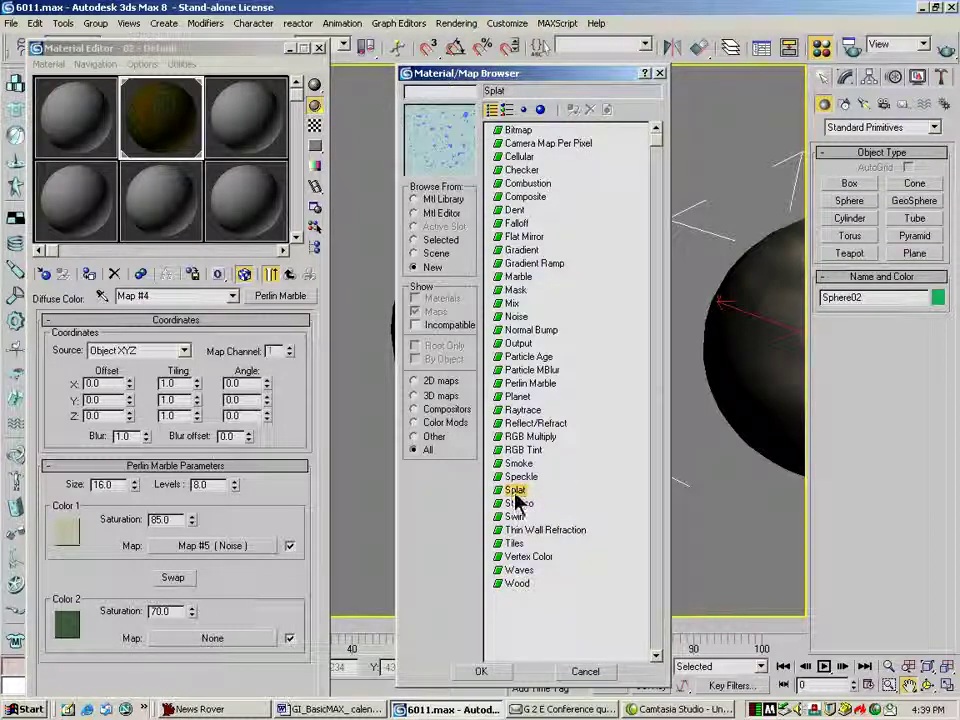
double_click(514, 490)
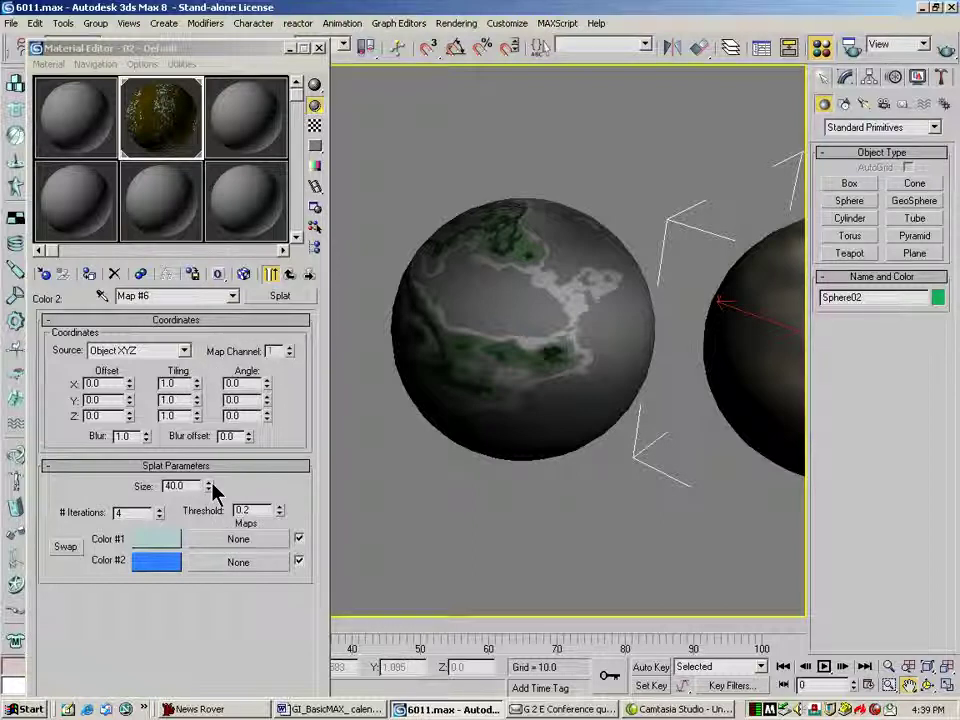
Set the Splat map's size to 23.1 and render the Perspective view to check the sphere.
left_click_drag(209, 488, 207, 563)
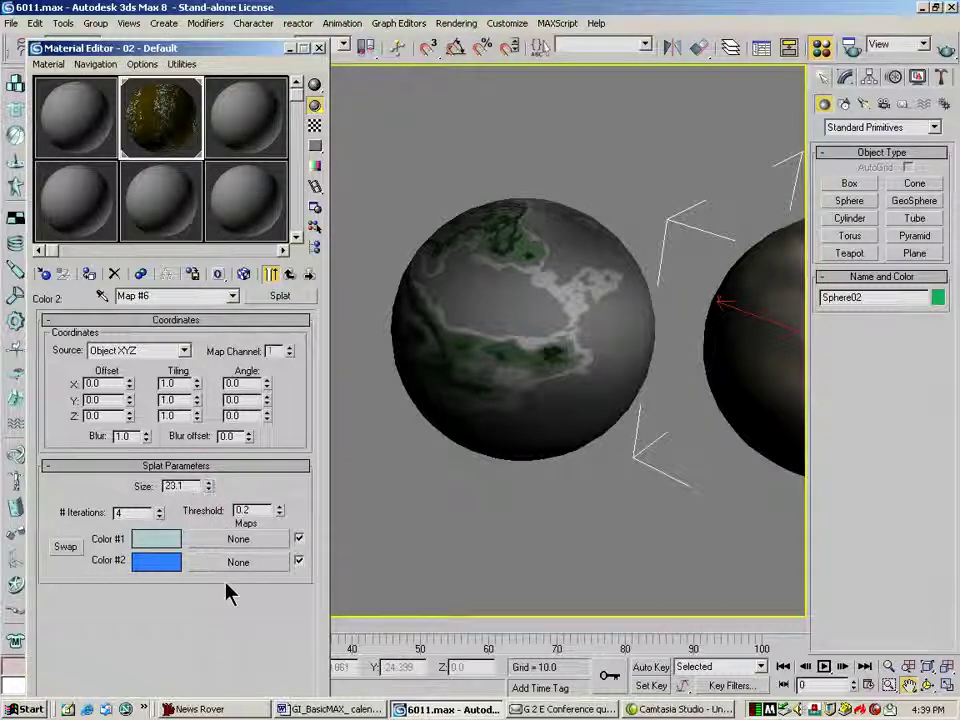
key("shift+q")
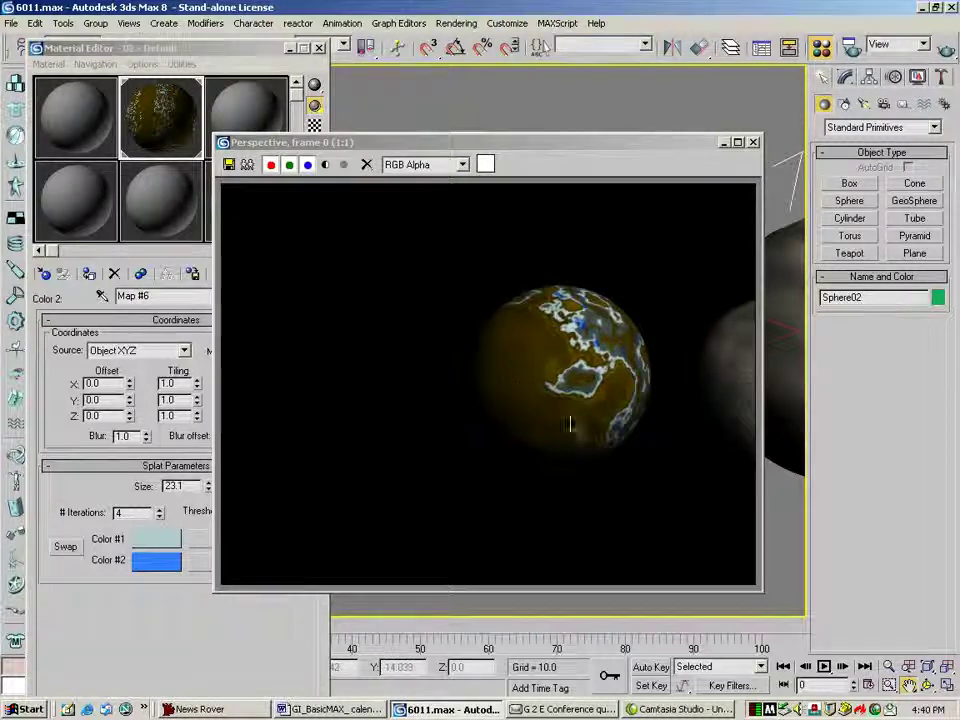
left_click(756, 144)
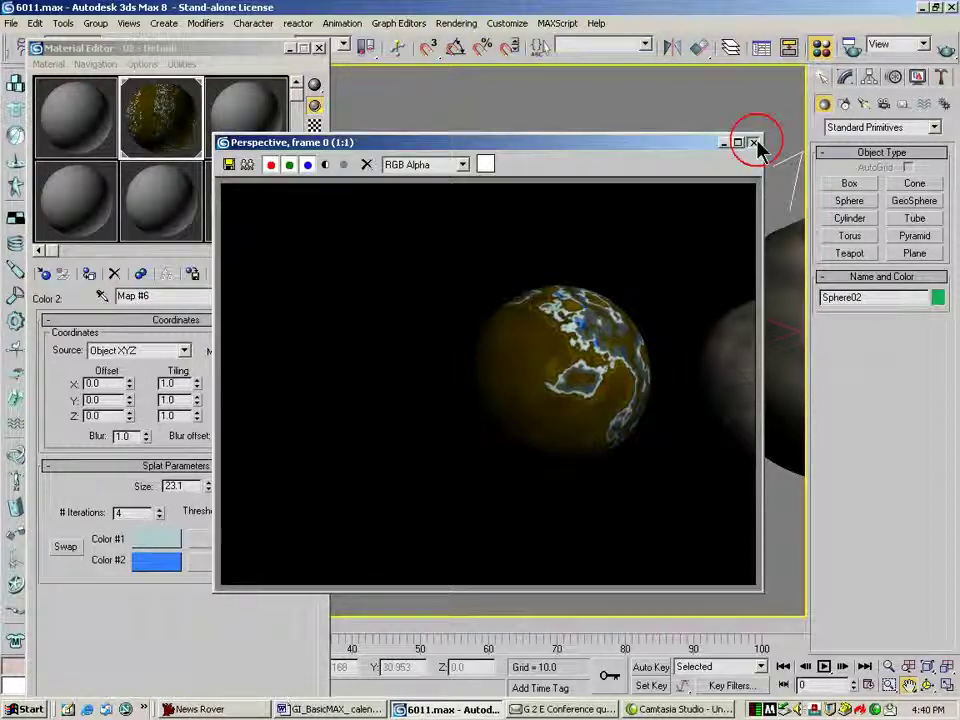
Set the Splat map's Color #1 to golden brown and its Color #2 to light orange.
left_click(156, 540)
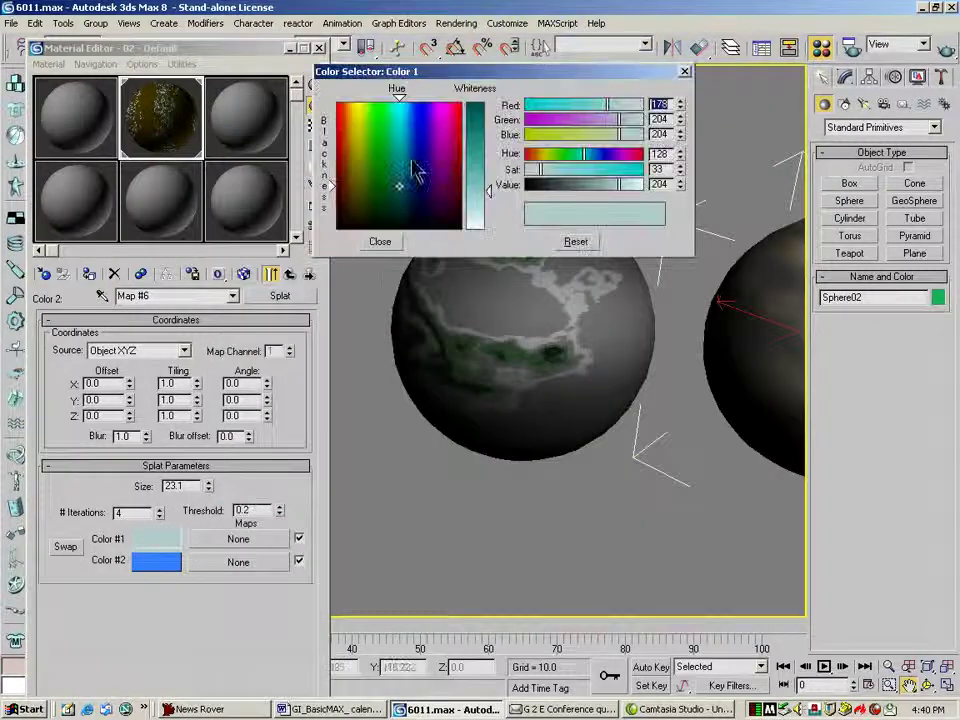
left_click(345, 140)
left_click_drag(345, 134, 350, 151)
left_click_drag(476, 172, 480, 111)
left_click(385, 242)
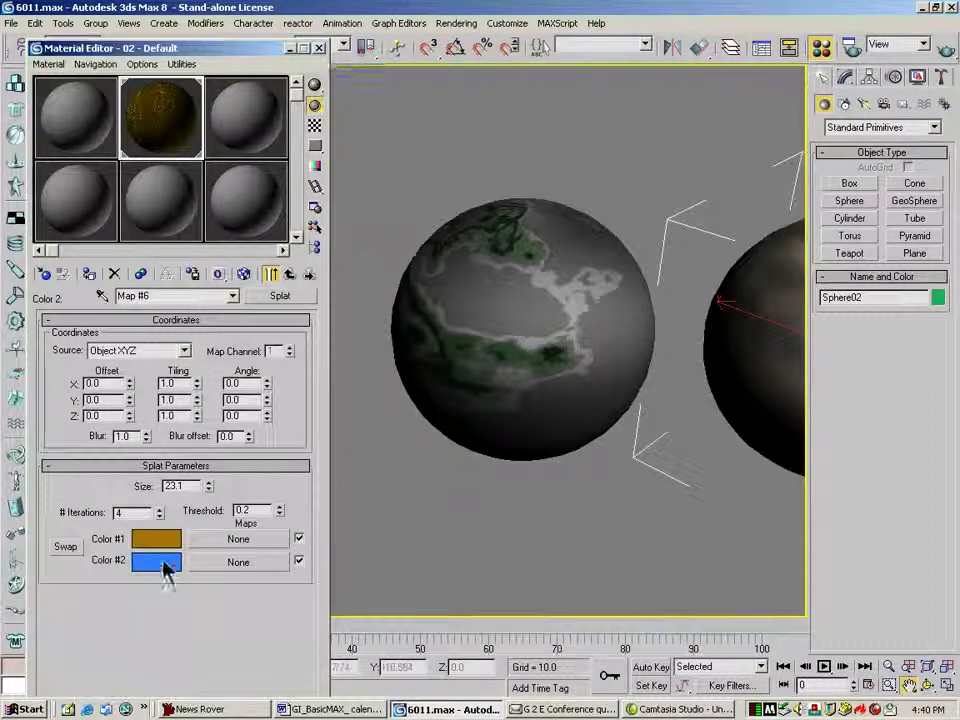
left_click(168, 561)
left_click(374, 143)
left_click_drag(372, 141, 347, 103)
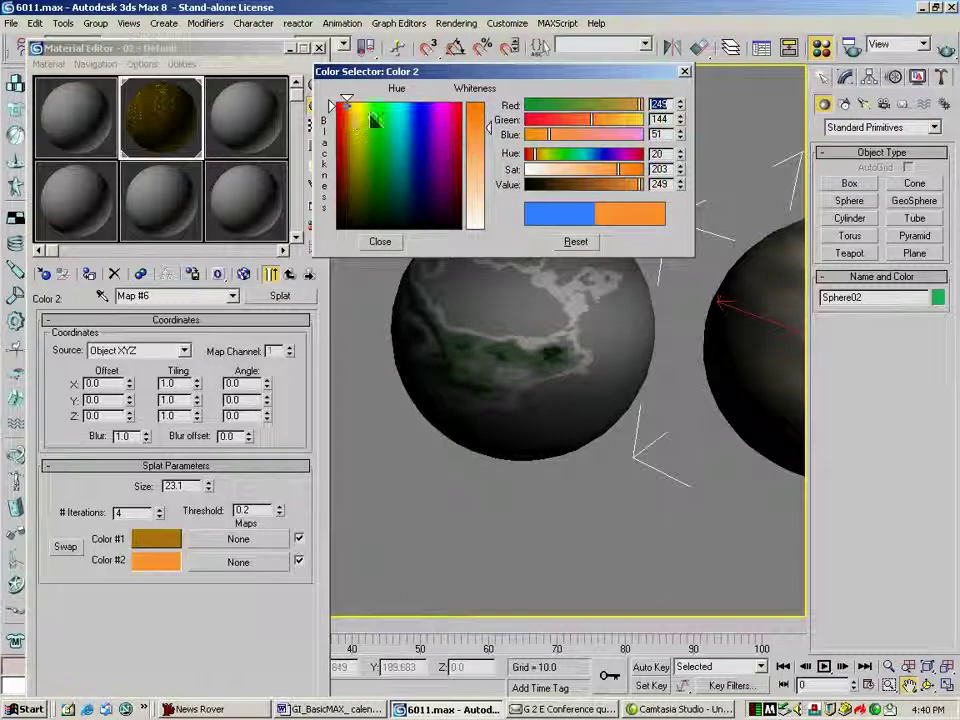
left_click(476, 132)
left_click(380, 242)
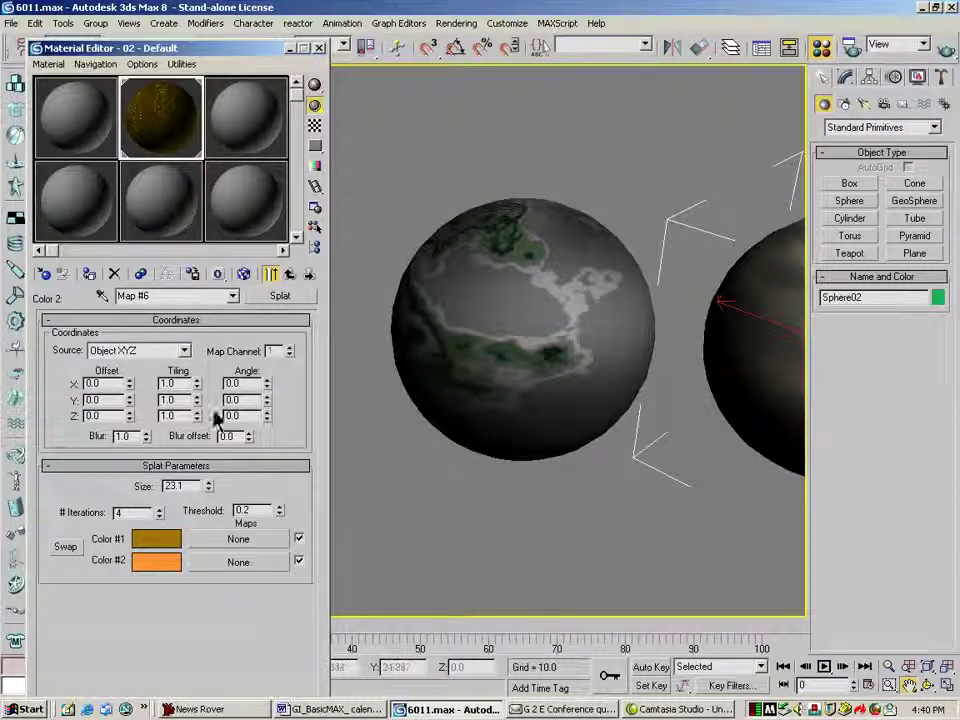
Set the Splat map to 5 iterations and size 26.9, and render the Perspective view.
left_click_drag(158, 514, 208, 453)
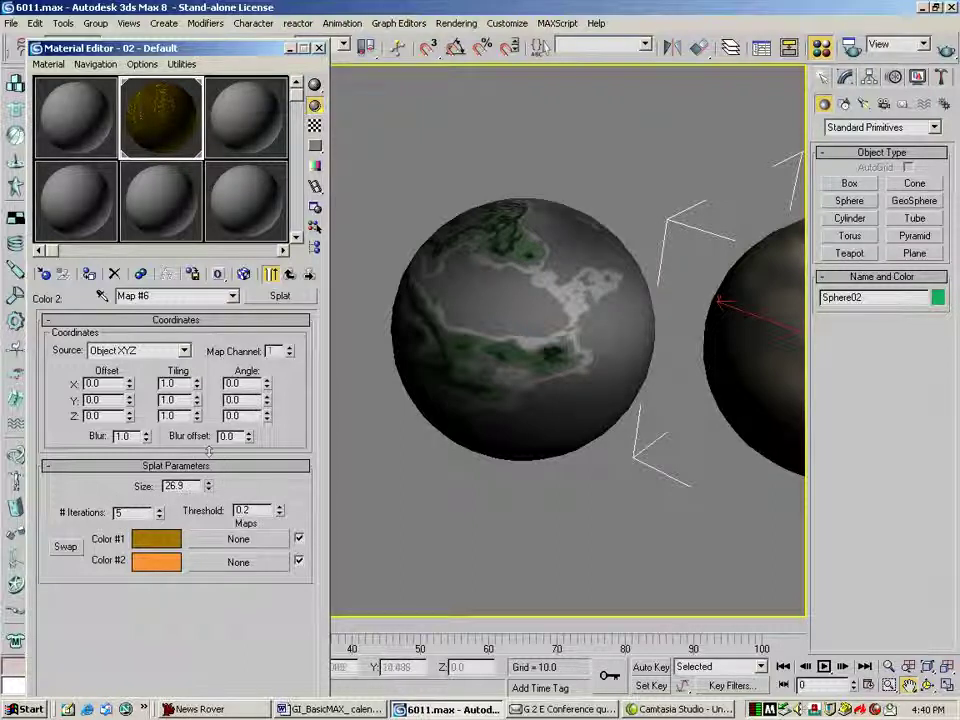
left_click(943, 51)
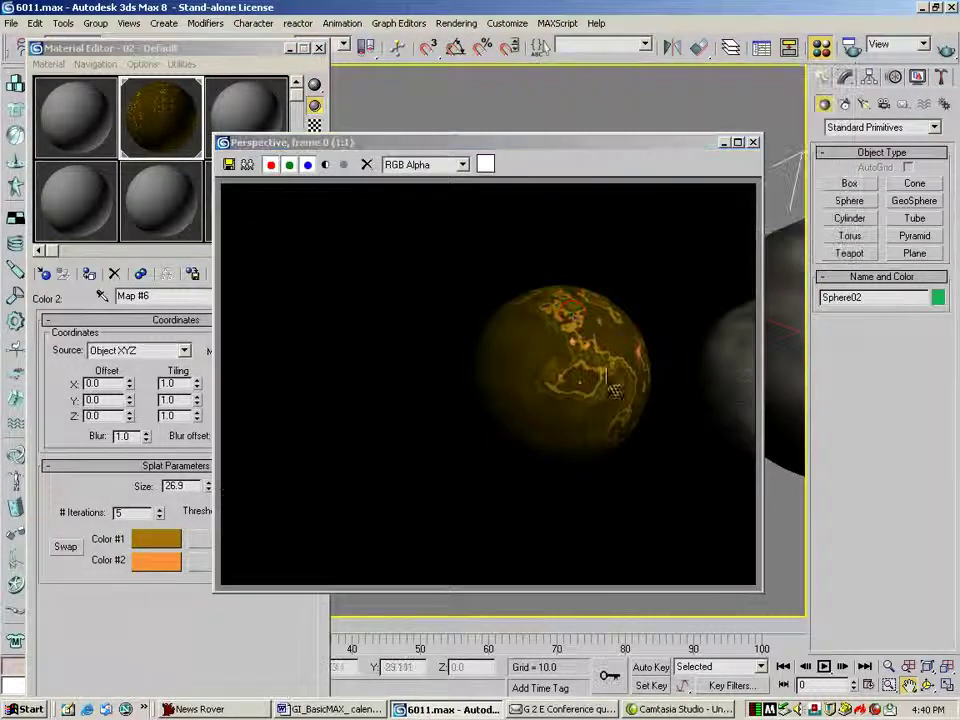
left_click(753, 142)
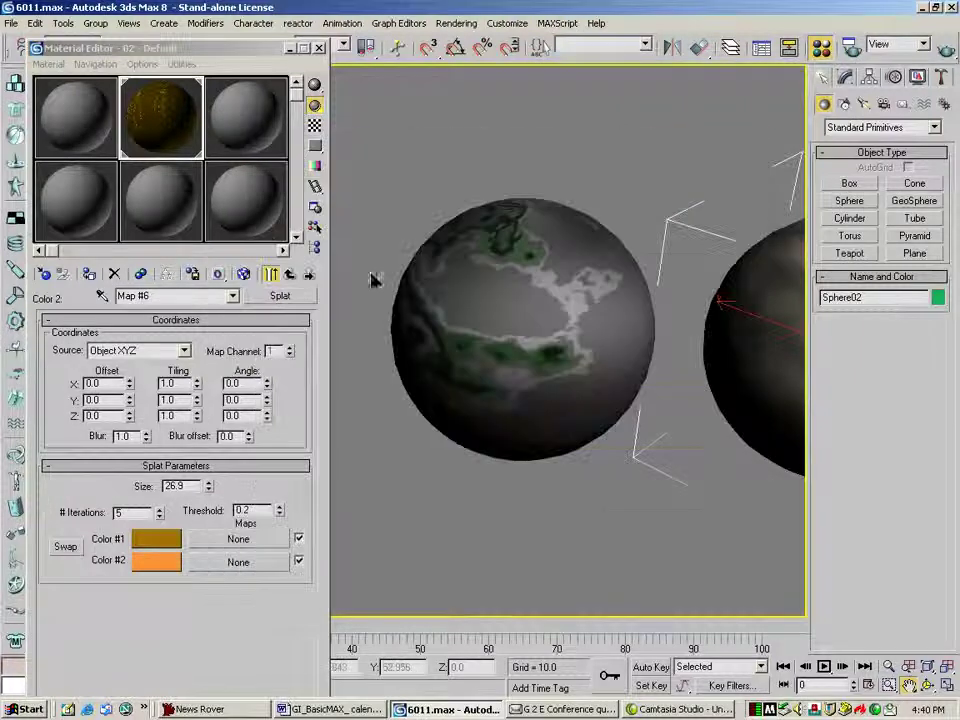
Go back to the Perlin Marble map of 02 - Default and place an independent copy of its Color 1 Noise map in the third sample slot.
left_click(231, 297)
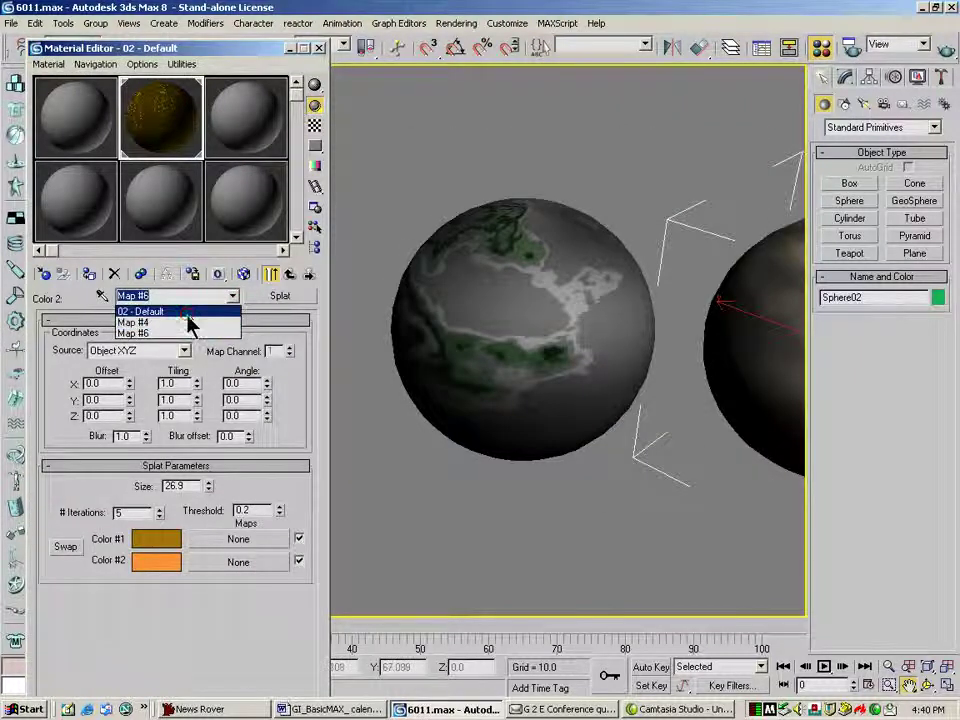
left_click(200, 311)
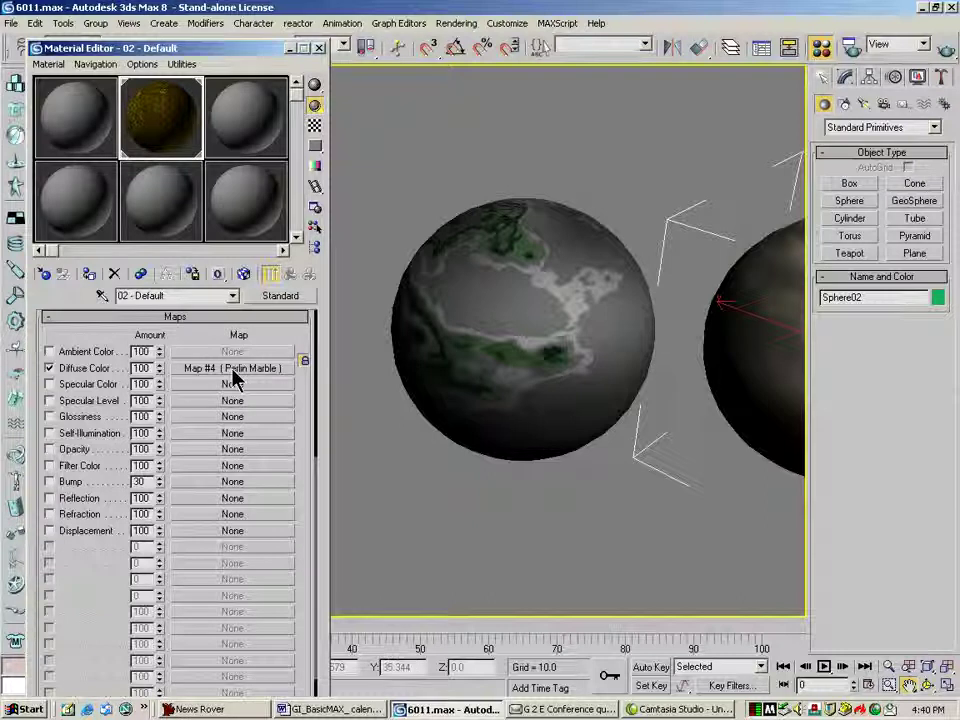
left_click(233, 369)
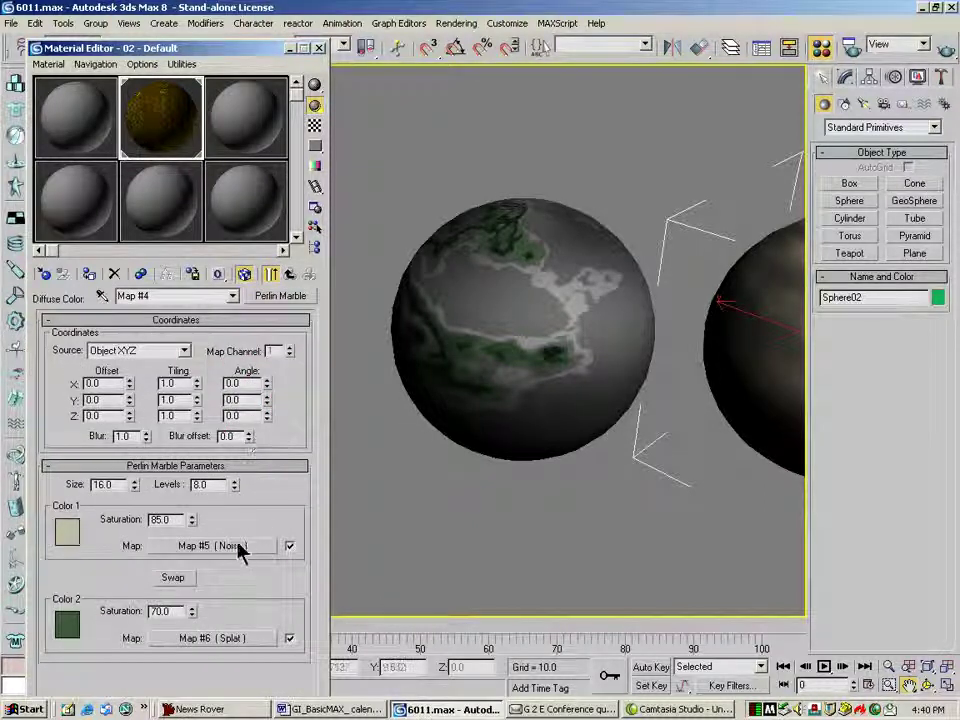
left_click_drag(214, 546, 242, 139)
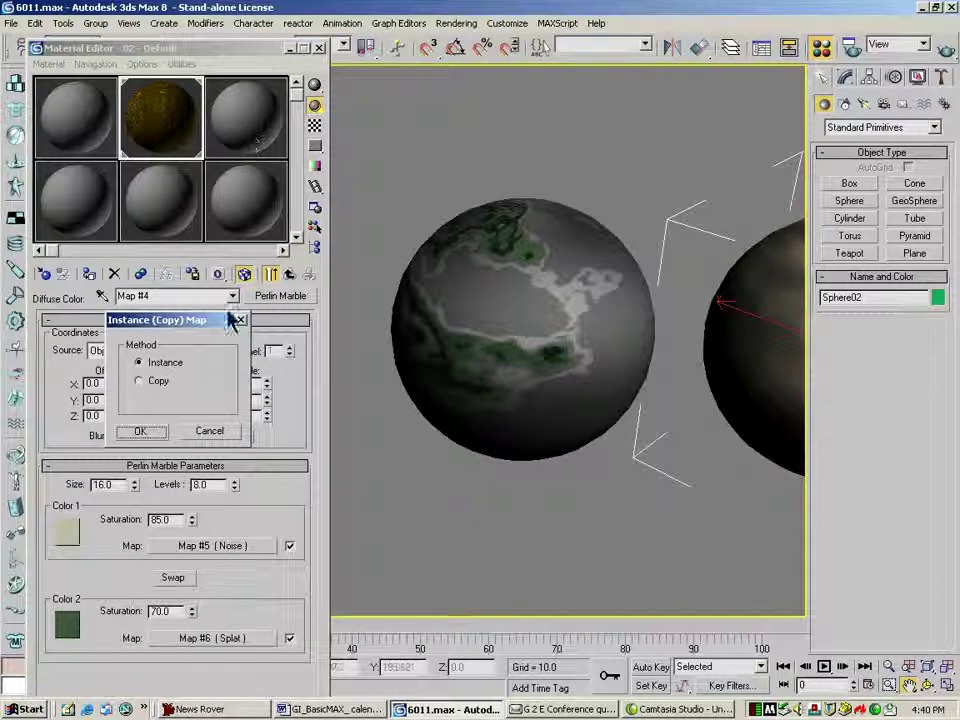
left_click(150, 386)
left_click(142, 433)
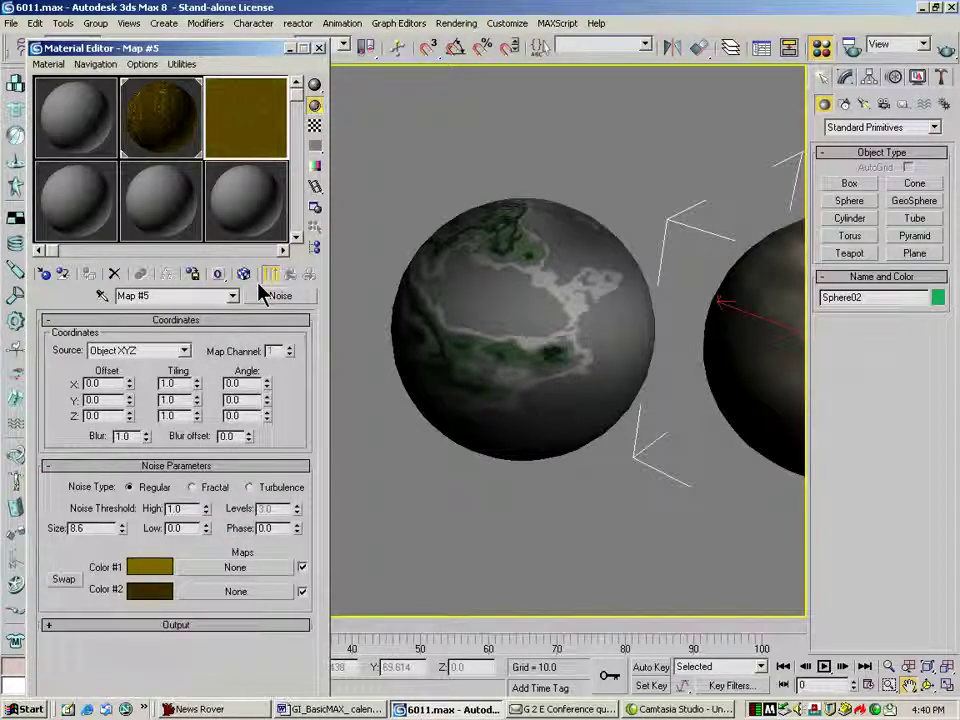
Place an independent copy of the Perlin Marble's Color 2 Splat map in the sixth sample slot.
left_click(233, 296)
left_click(167, 139)
left_click_drag(209, 638, 252, 216)
left_click(141, 429)
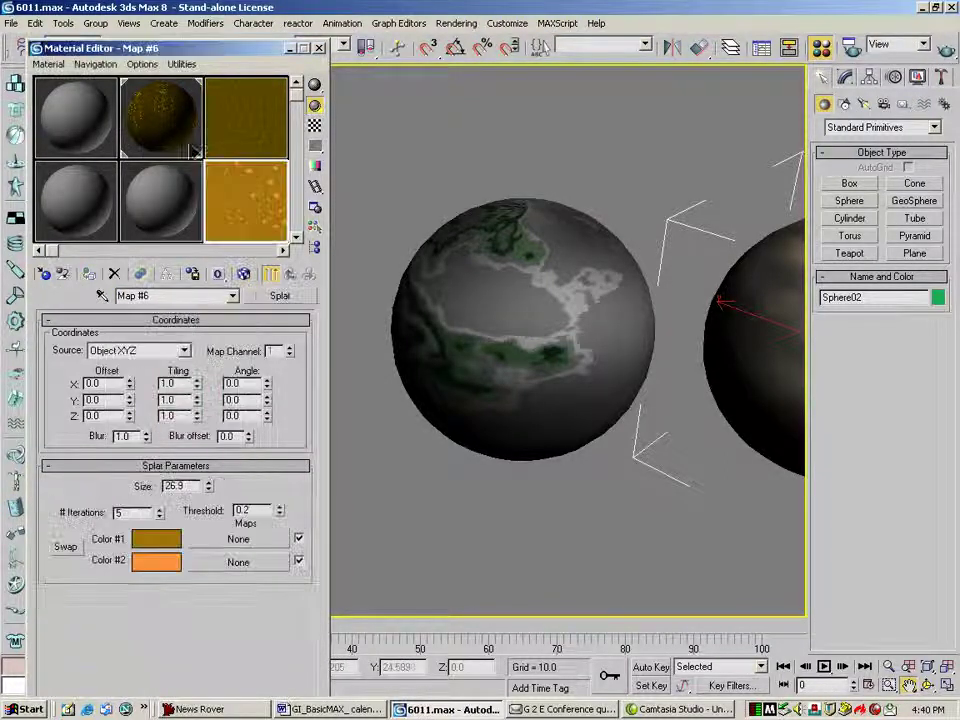
Assign a copy of the Splat map to the Bump channel of 02 - Default and render the Perspective view.
left_click(170, 120)
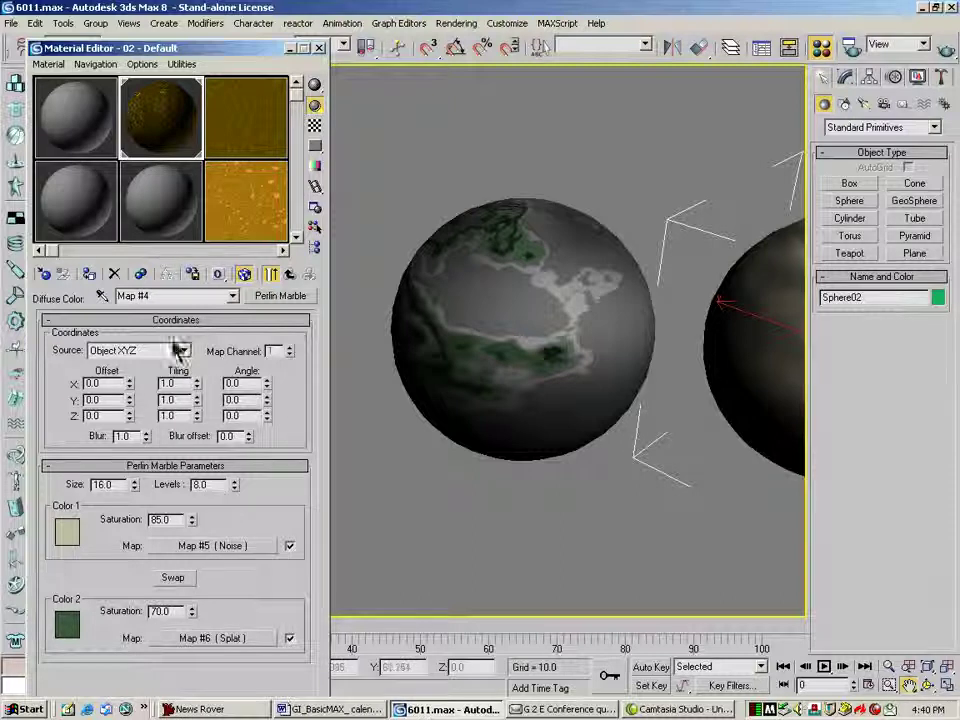
left_click(289, 274)
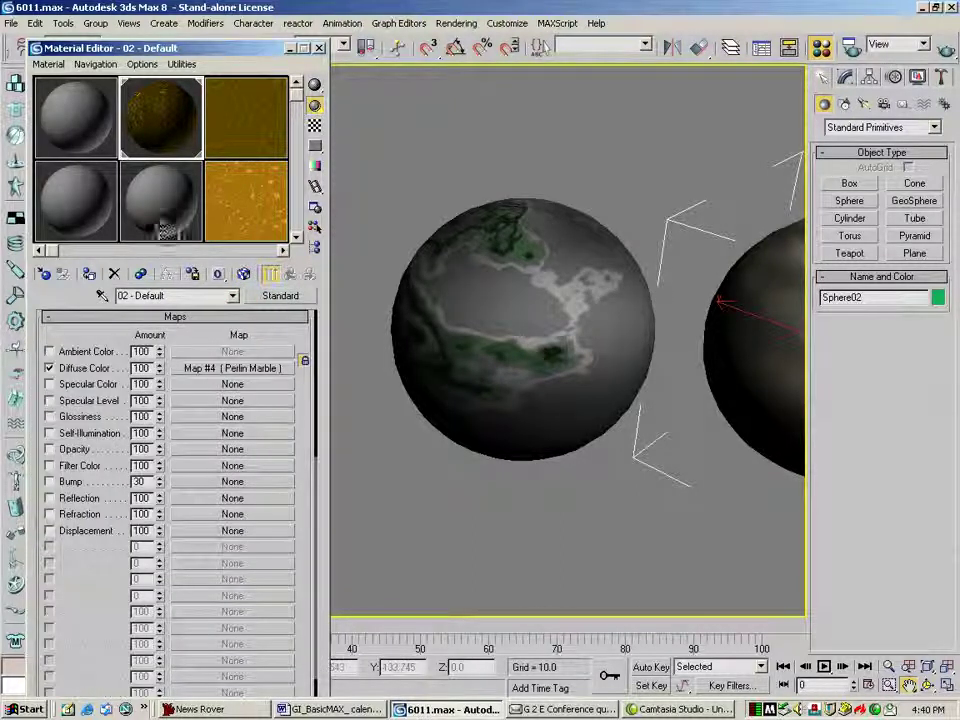
left_click_drag(200, 478, 200, 466)
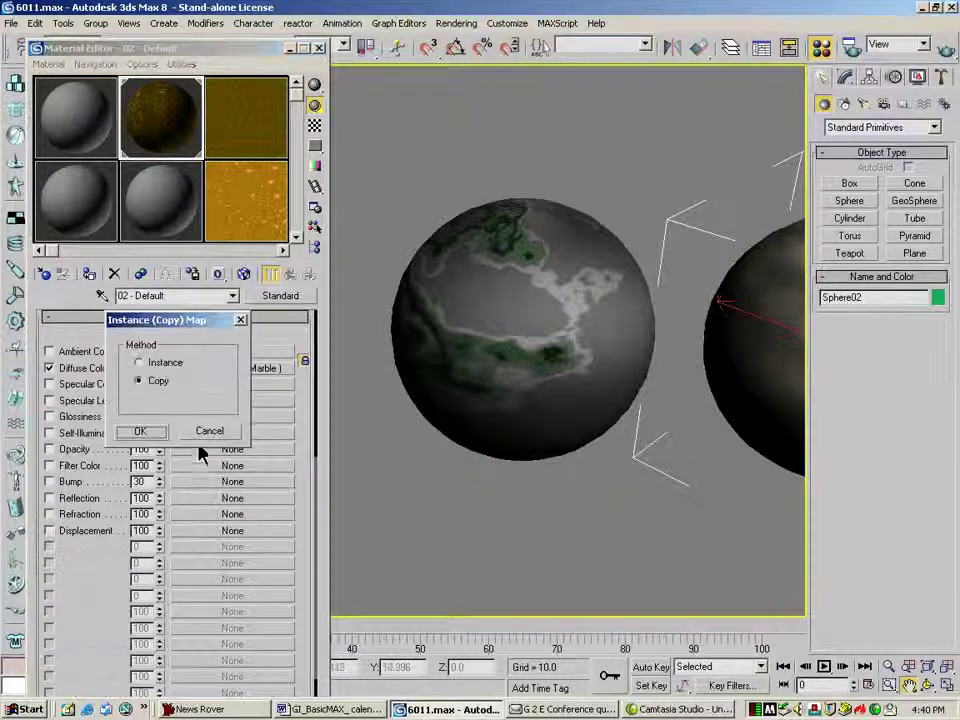
left_click(139, 431)
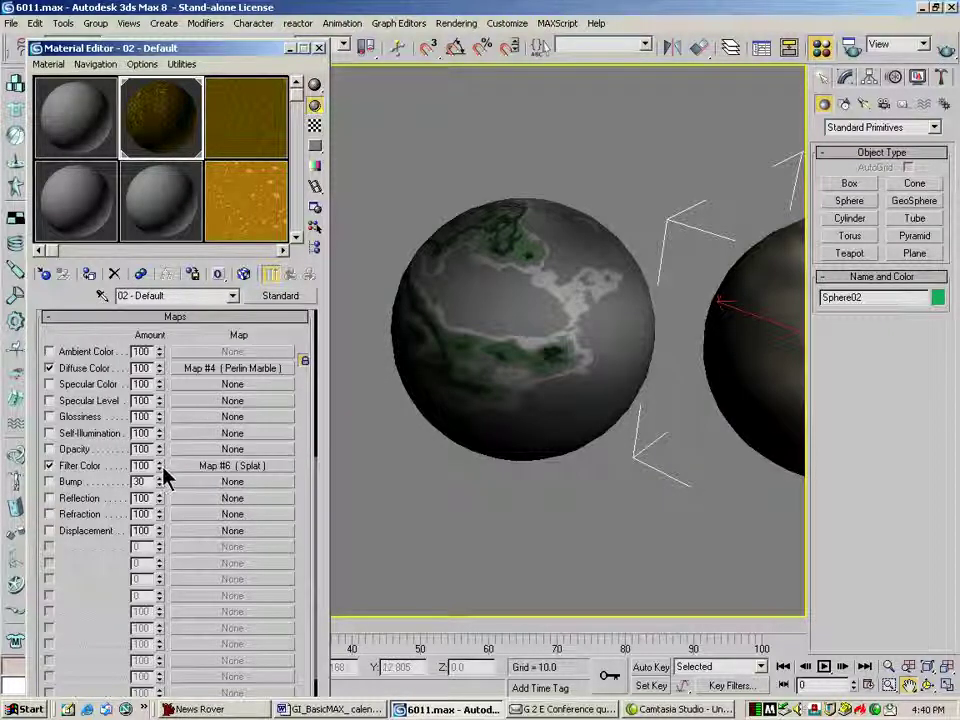
left_click_drag(190, 467, 199, 480)
left_click(139, 399)
left_click(139, 431)
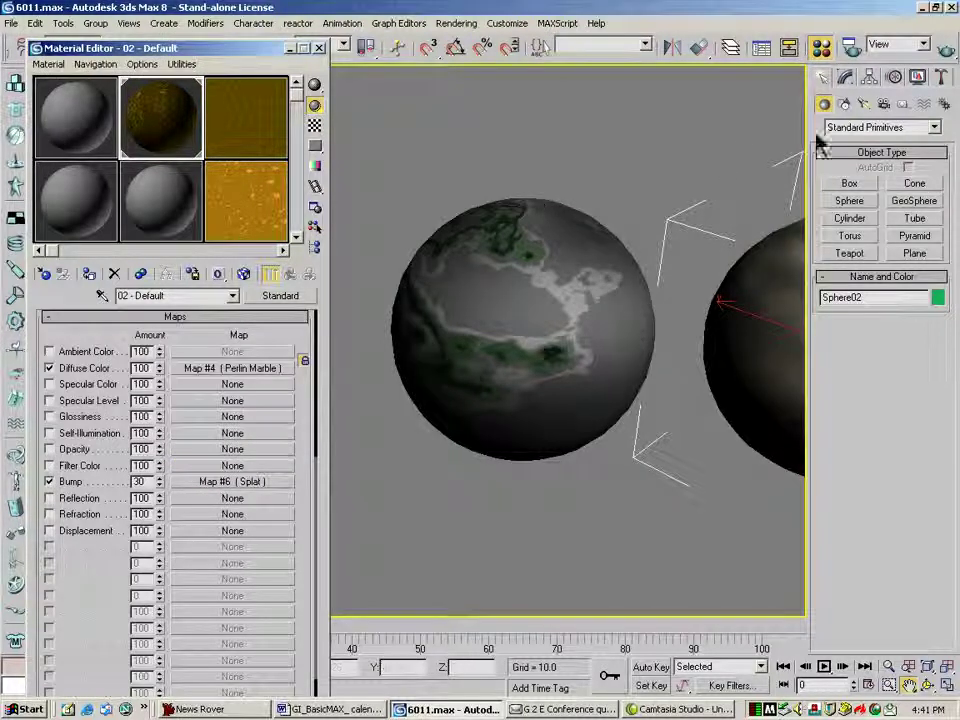
left_click(944, 55)
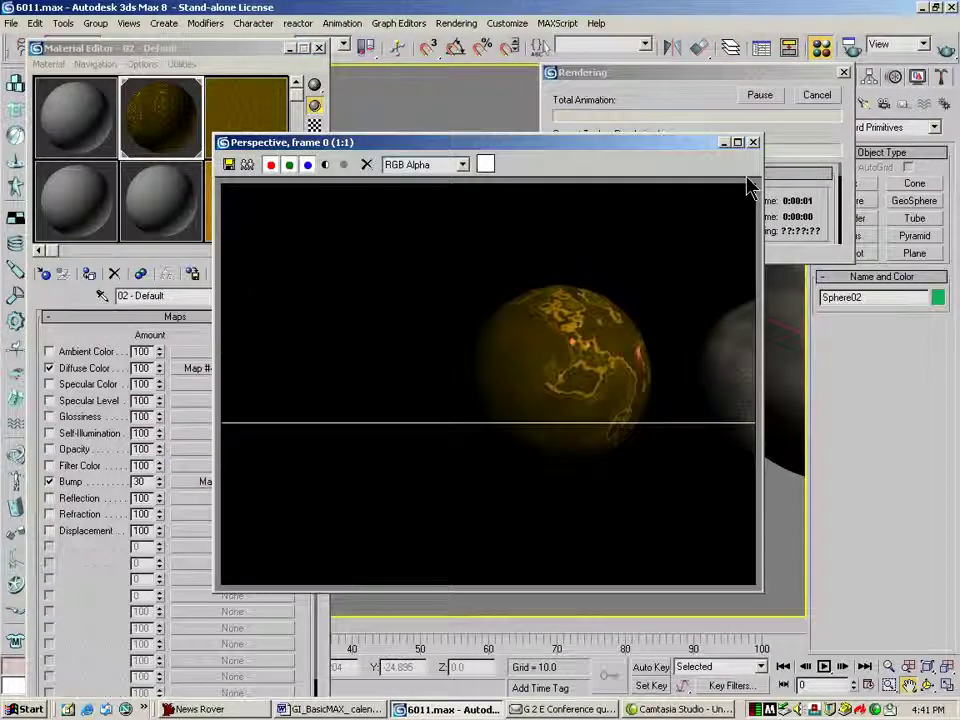
left_click(753, 142)
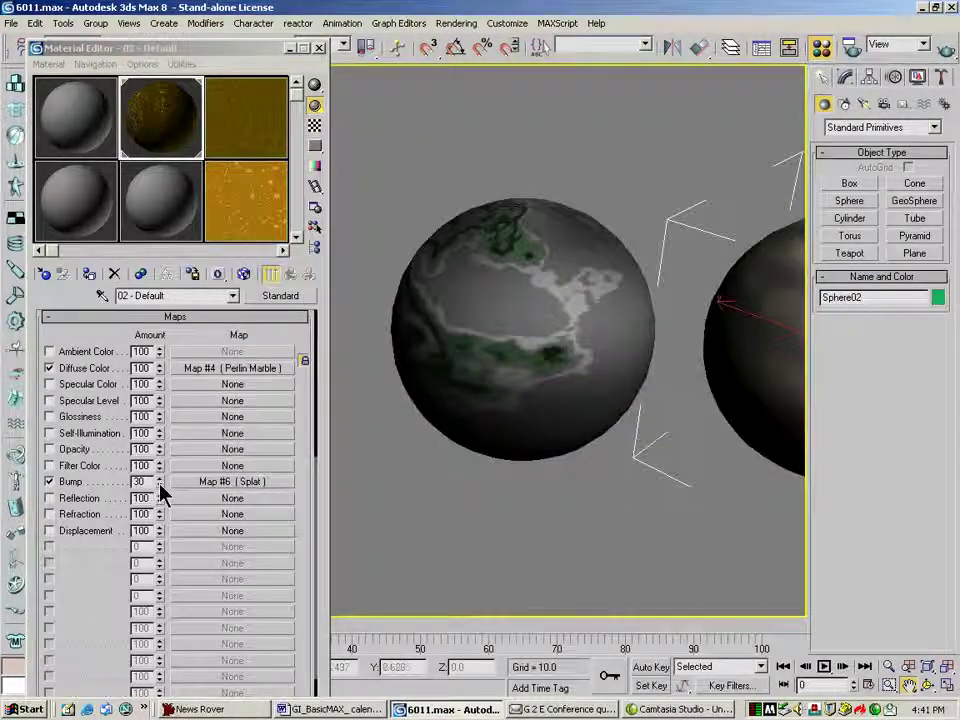
Set the Bump amount of 02 - Default to 88 and render the Perspective view.
left_click_drag(160, 484, 158, 425)
left_click(944, 52)
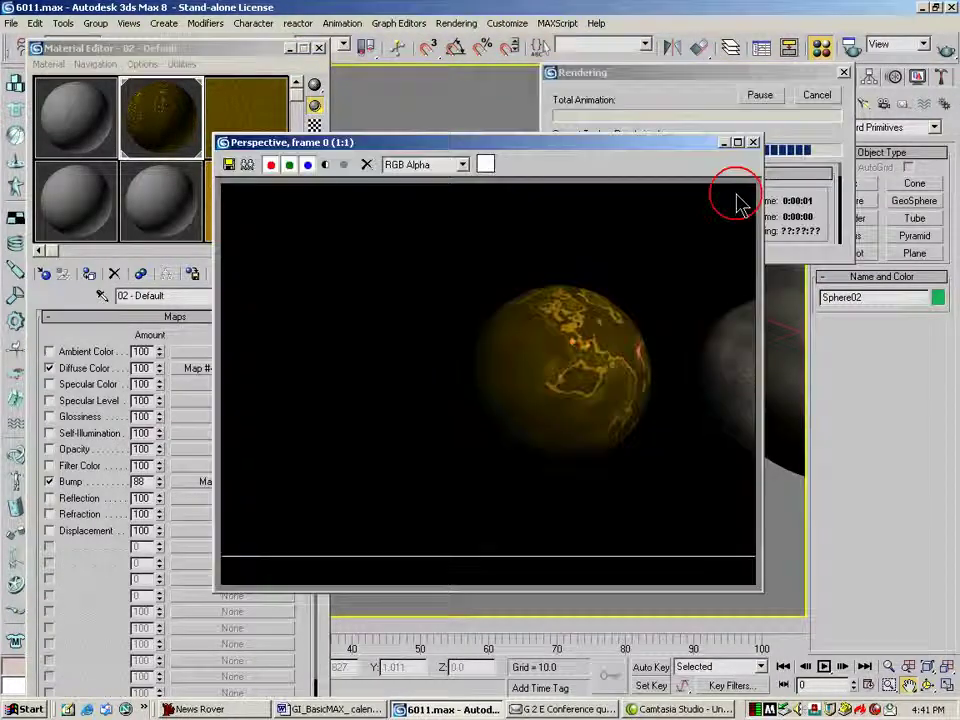
left_click(753, 142)
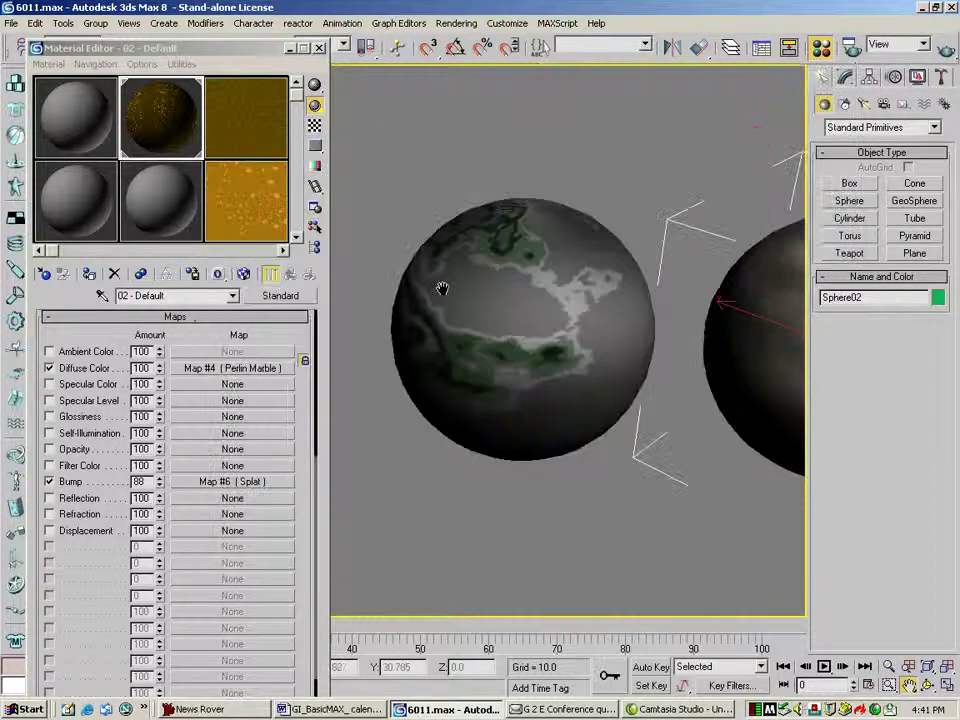
Assign a copy of the Noise map from the third sample slot to the Specular Level channel of 02 - Default.
left_click(262, 110)
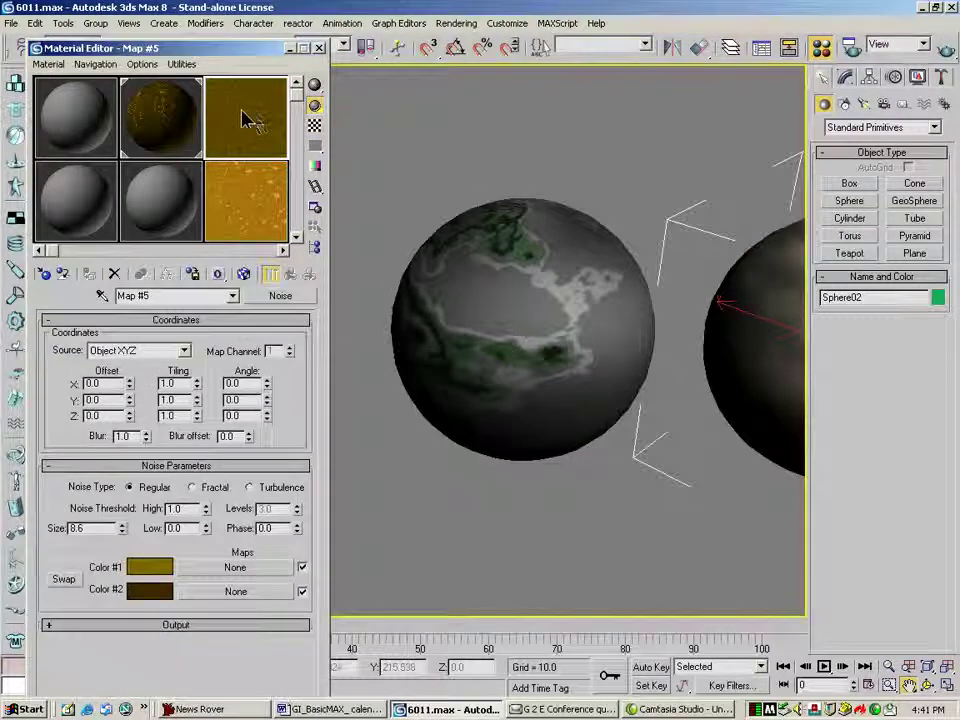
left_click(182, 101)
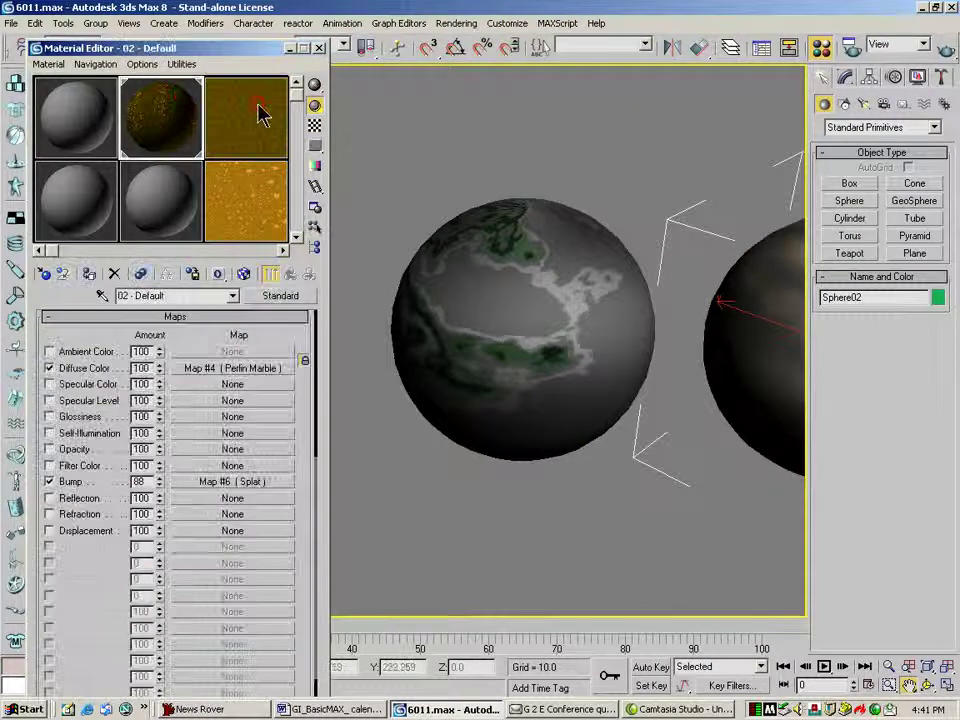
left_click_drag(257, 111, 174, 339)
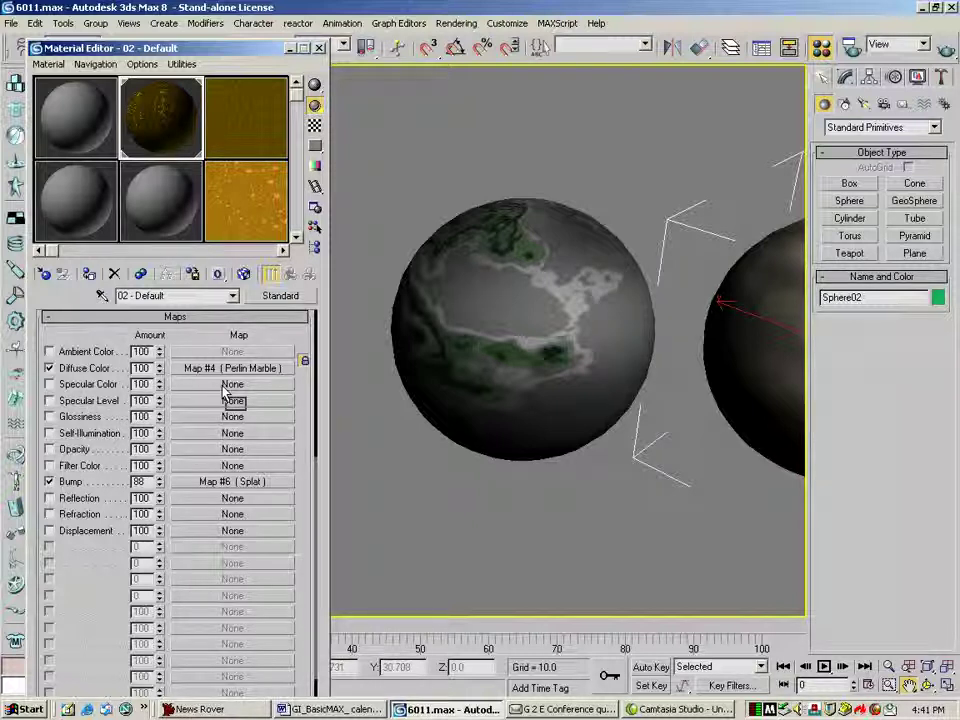
left_click_drag(226, 393, 231, 401)
left_click(142, 430)
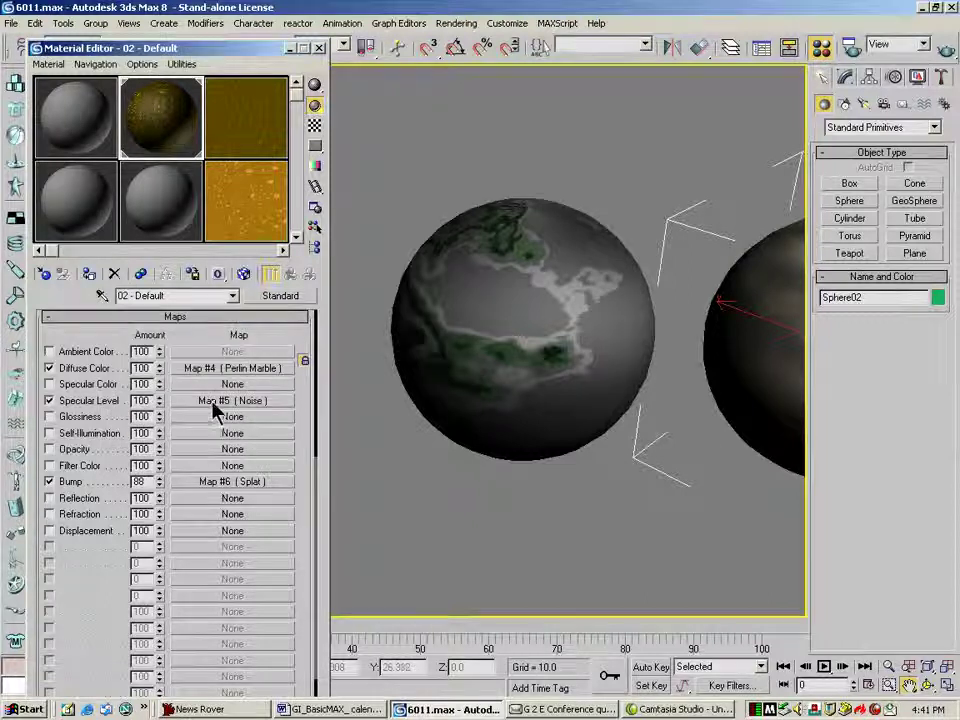
Set Color #1 of the Specular Level Noise map to white.
left_click(214, 400)
left_click(157, 572)
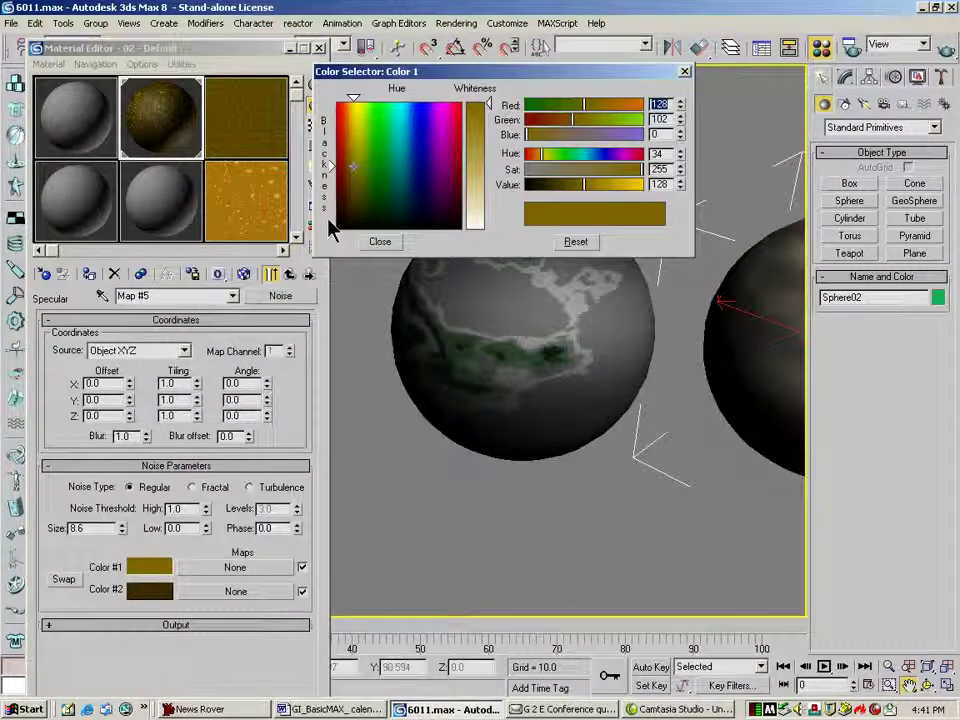
left_click_drag(369, 155, 389, 229)
left_click_drag(480, 201, 476, 236)
left_click(380, 241)
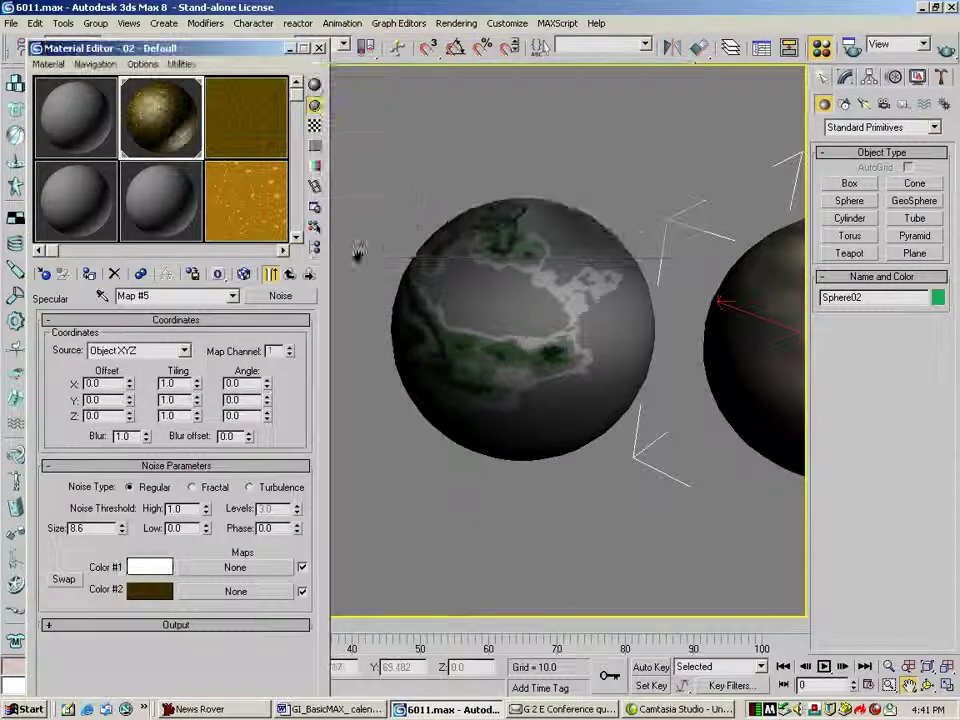
Set Color #2 of the Specular Level Noise map to black and render the Perspective view.
left_click(150, 589)
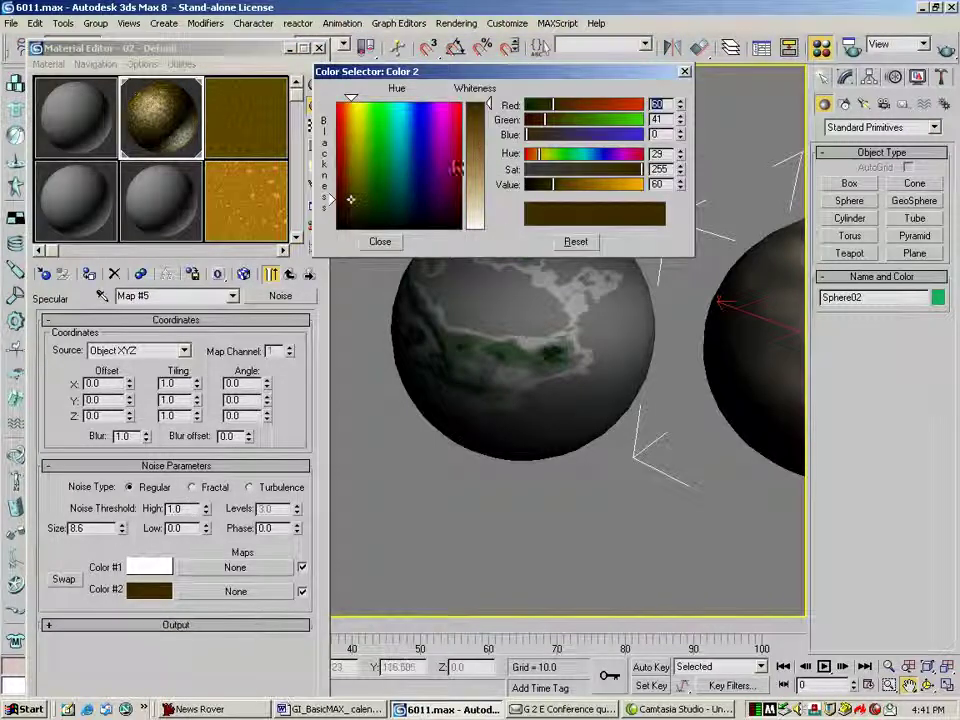
left_click_drag(394, 214, 366, 229)
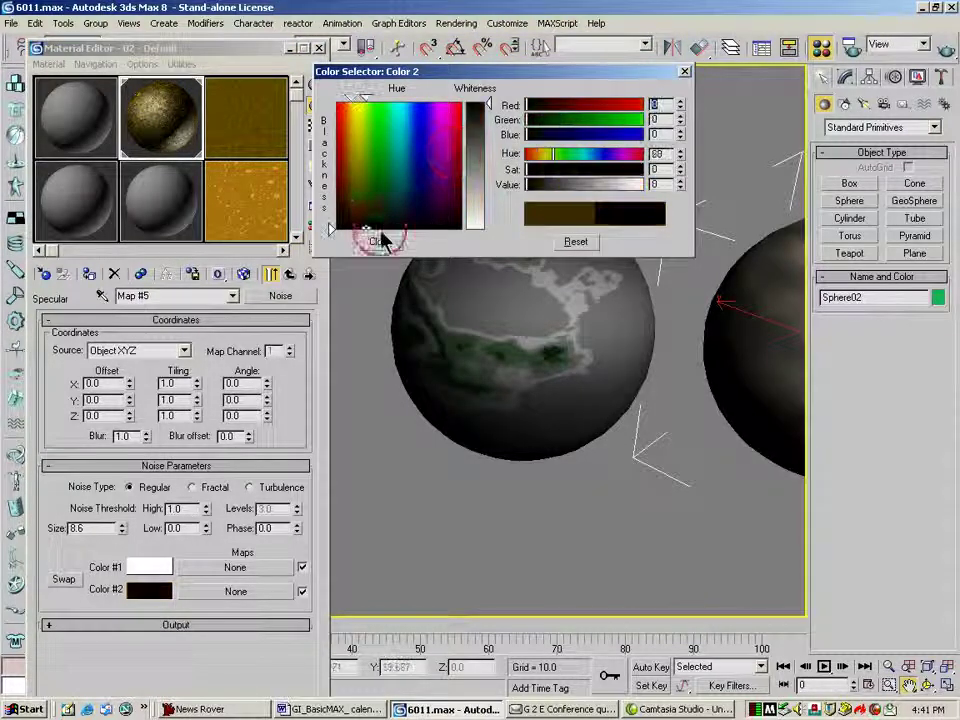
left_click(385, 241)
left_click(943, 50)
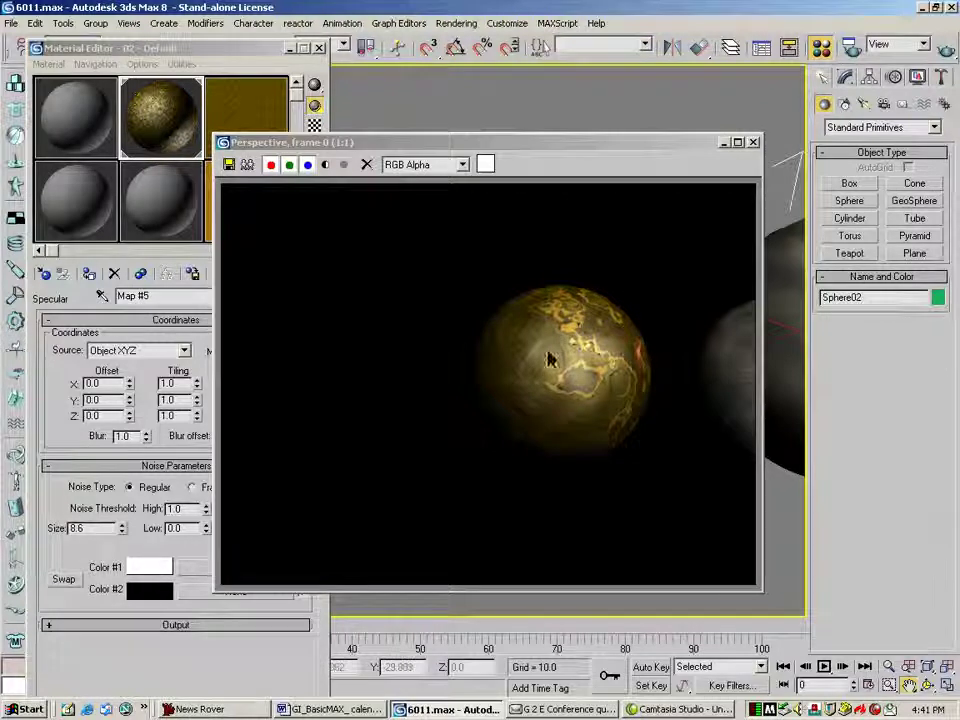
left_click(755, 142)
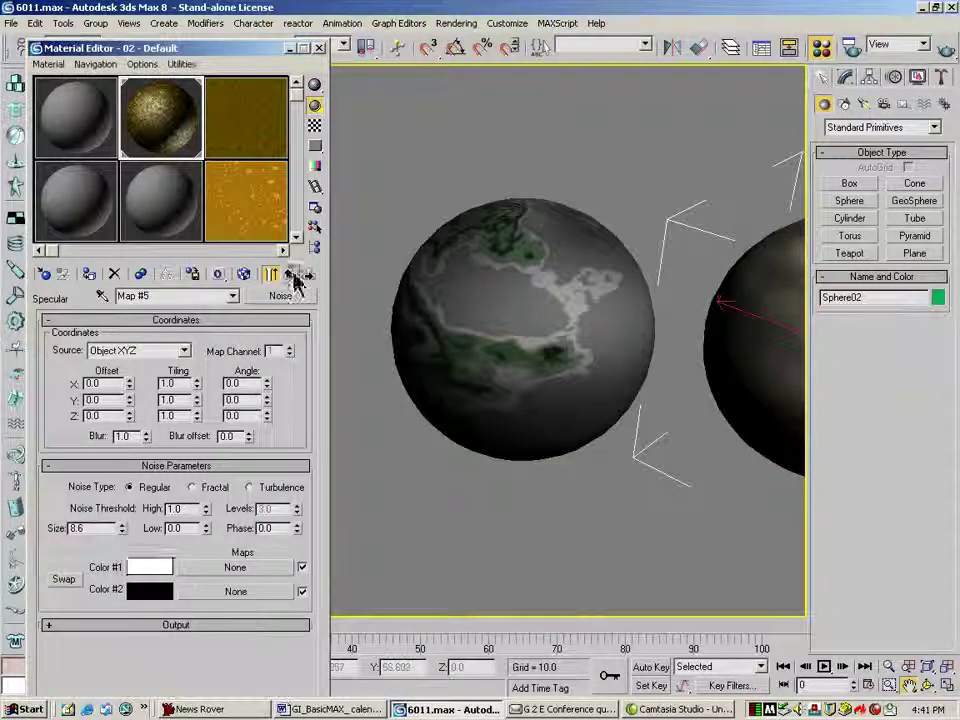
Set the Specular Level of 02 - Default to 20 and its Glossiness to 42, and render the Perspective view.
left_click(289, 275)
left_click_drag(236, 332, 227, 504)
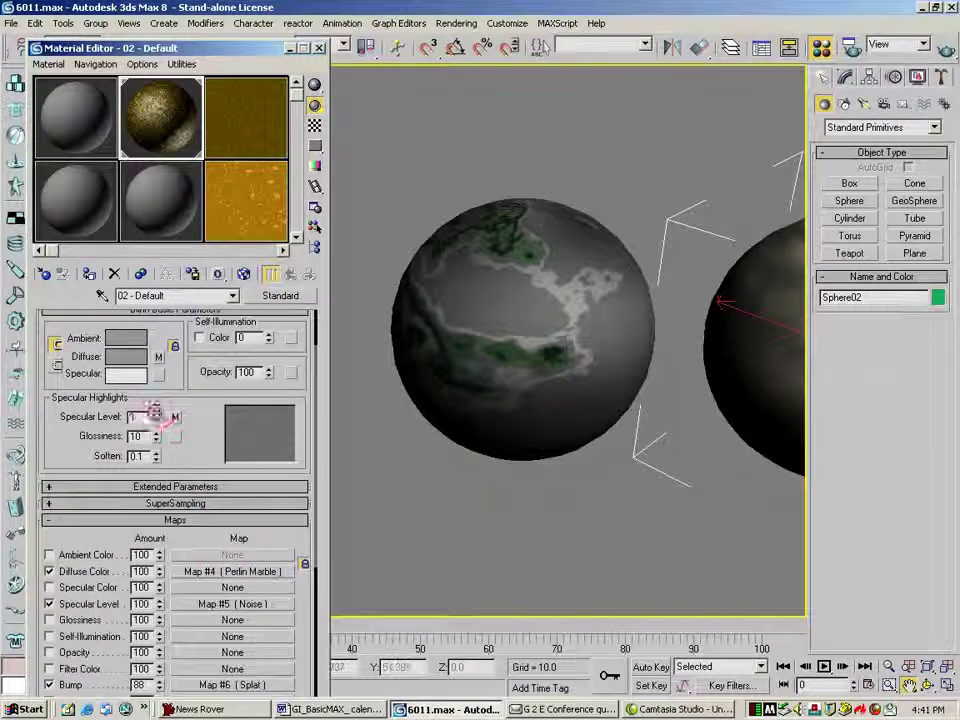
mouse_move(155, 416)
left_mouse_down()
mouse_move(155, 440)
mouse_move(155, 426)
left_mouse_up()
left_click(944, 54)
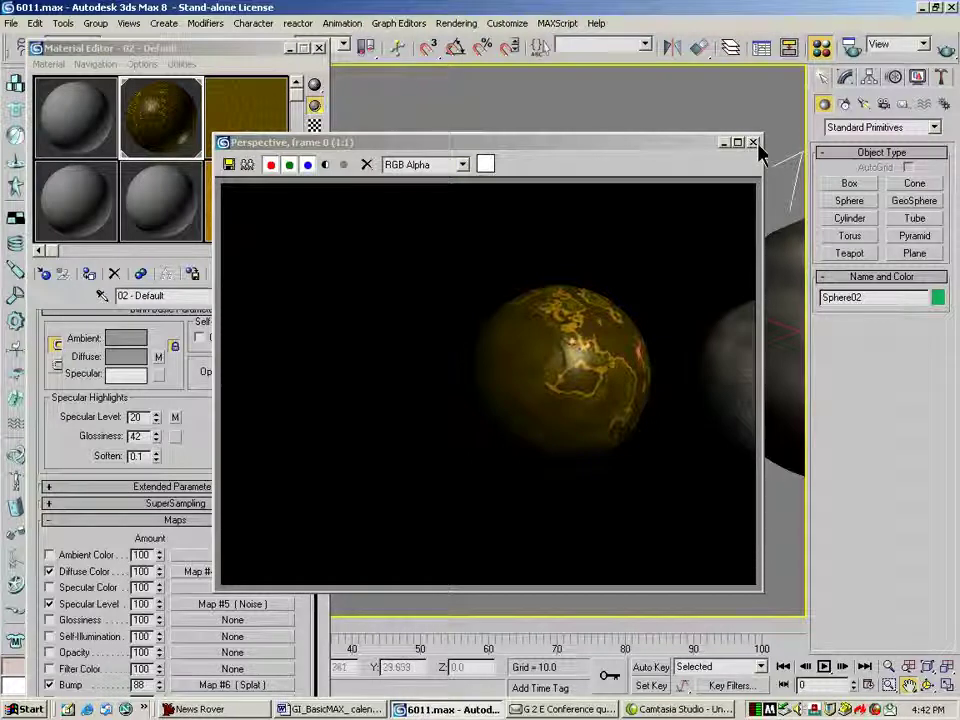
left_click(753, 142)
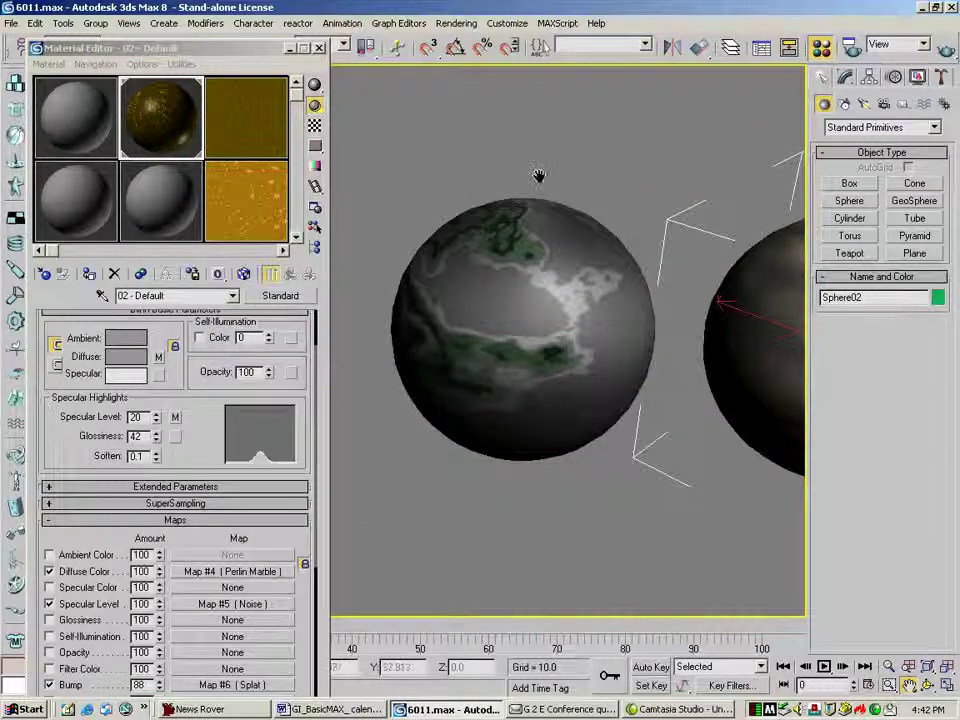